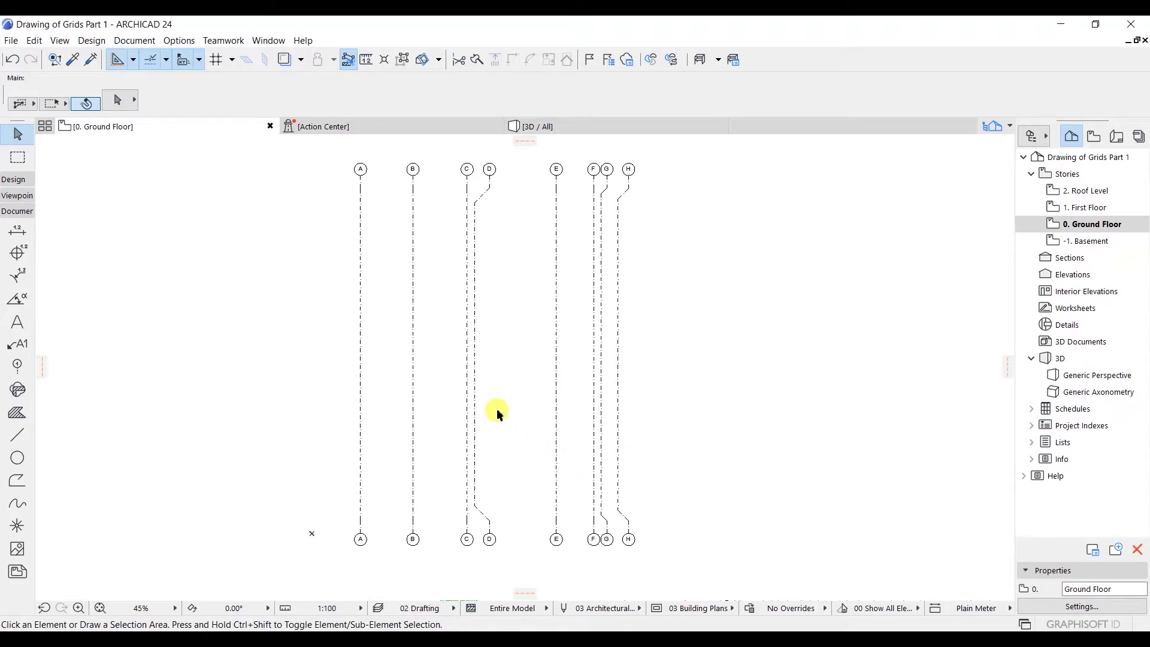
# Draw a horizontal grid axis across the lower ends of vertical axes A–H with the Grid Element tool.
pyautogui.click(19, 366)
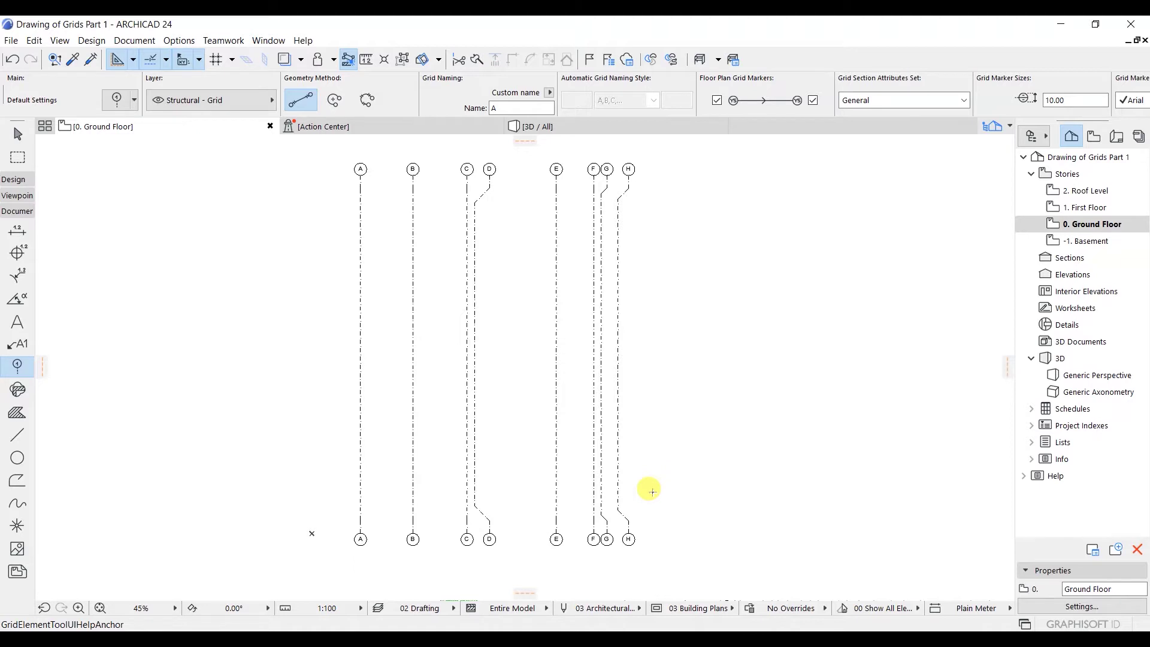
pyautogui.click(657, 489)
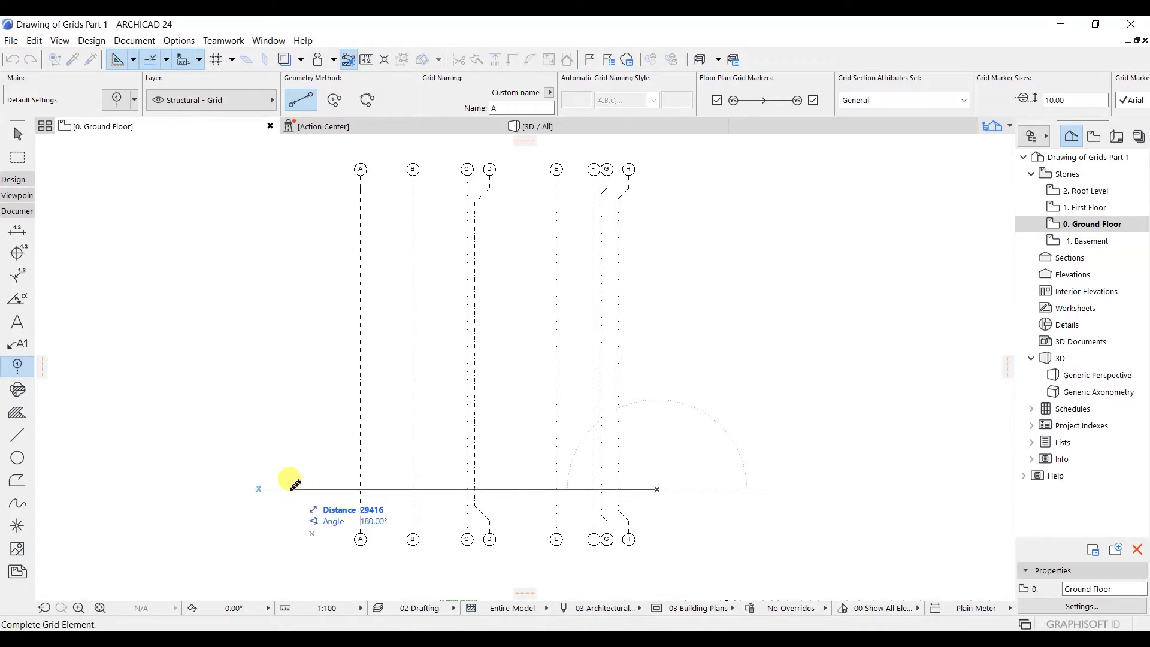
pyautogui.click(293, 488)
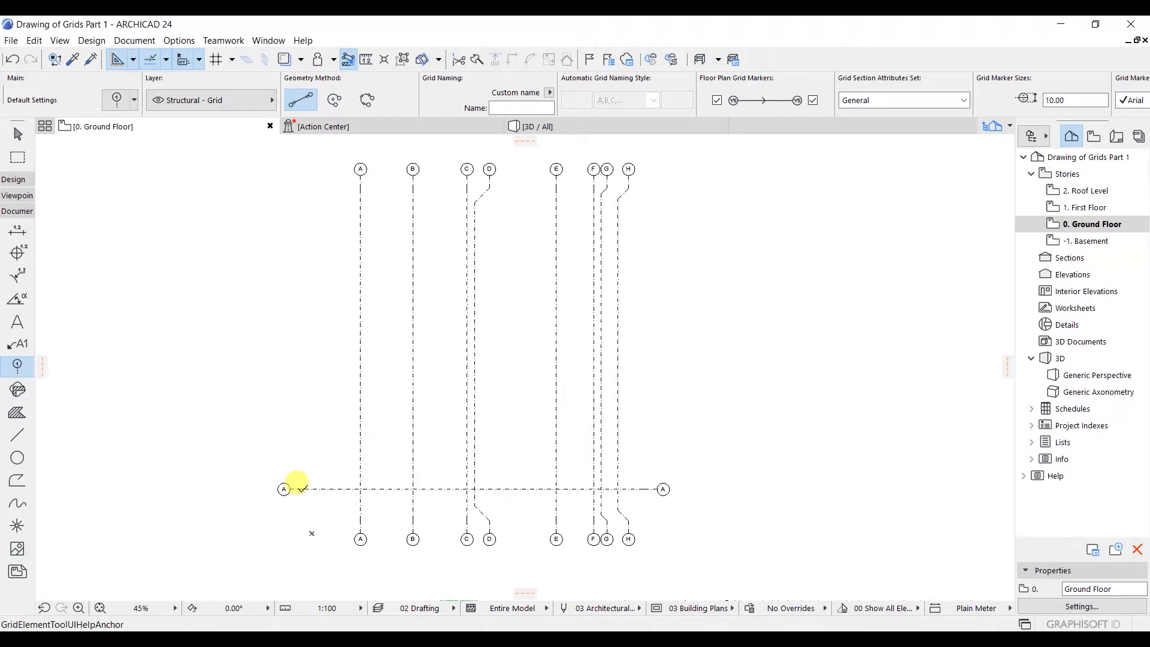
pyautogui.scroll(3, 266, 500)
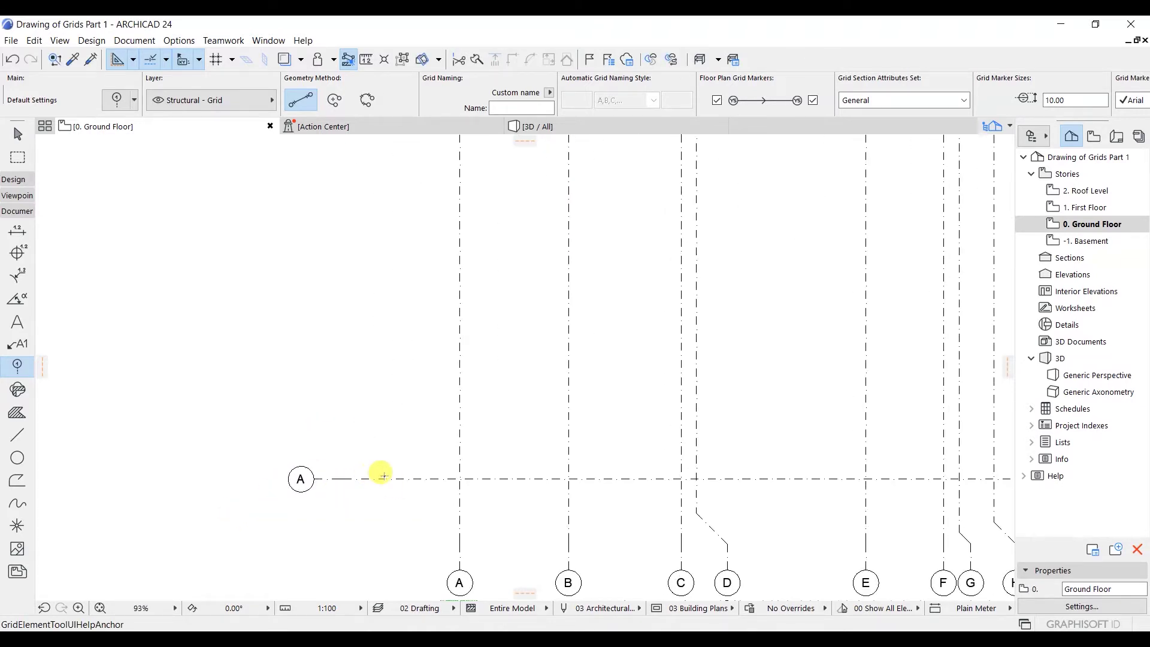
pyautogui.scroll(-1, 383, 477)
pyautogui.scroll(-1, 657, 468)
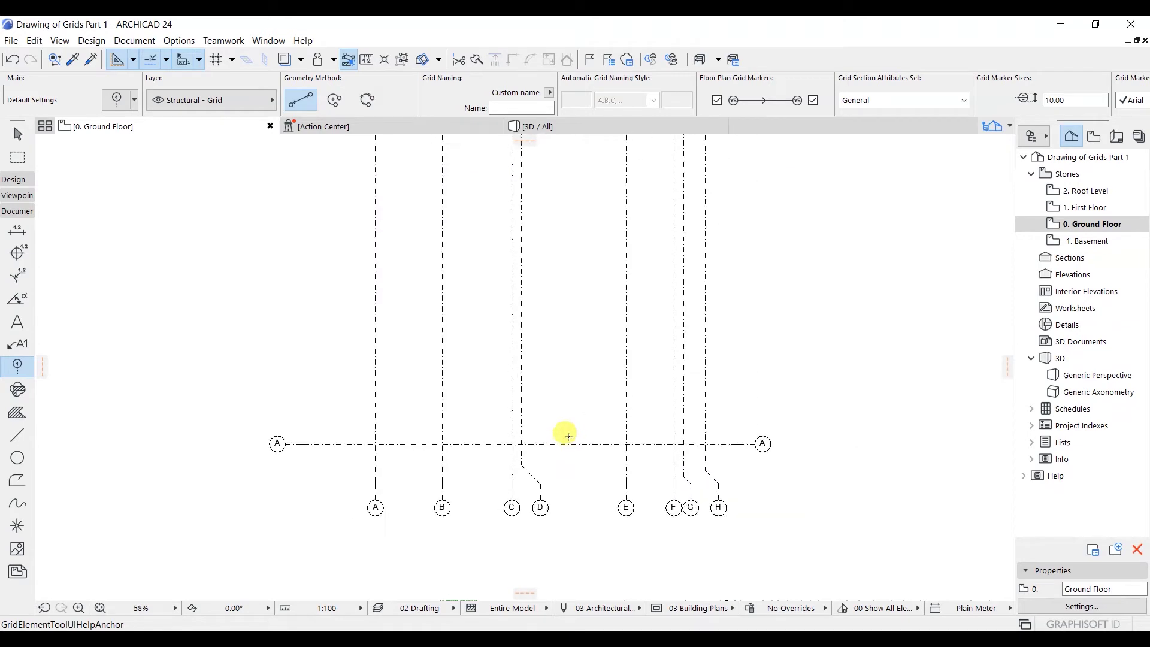
pyautogui.scroll(-1, 570, 416)
pyautogui.scroll(-1, 584, 395)
pyautogui.scroll(-1, 508, 387)
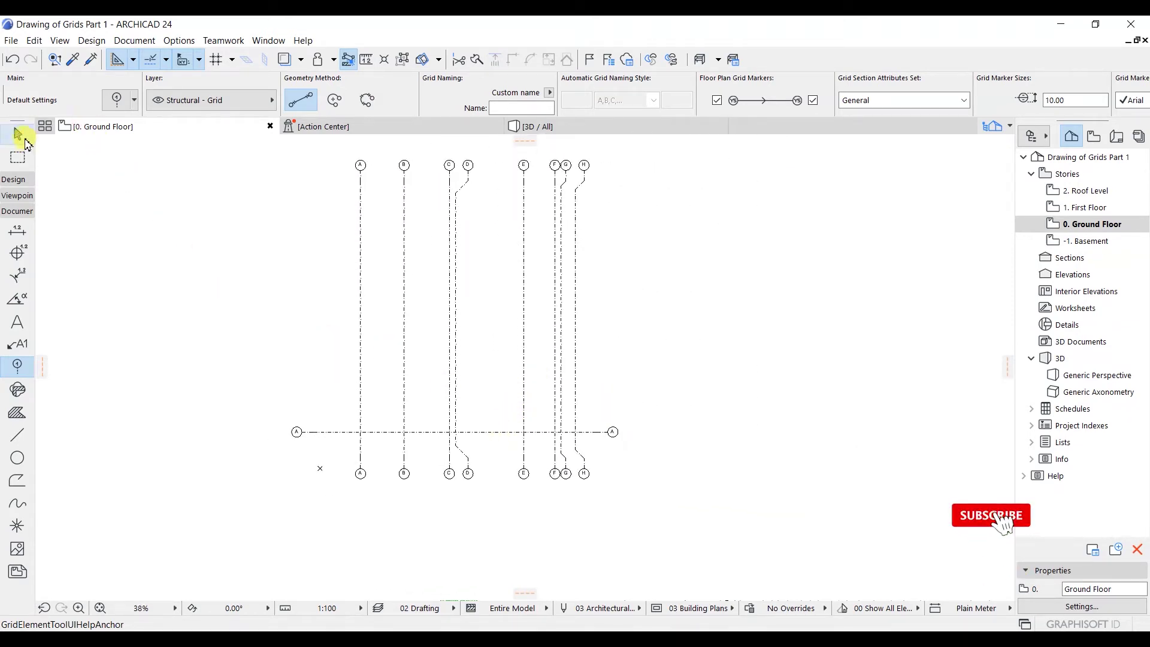
pyautogui.click(24, 140)
# Drag-copy the horizontal axis upward 1500, then copy that one a further 5500 up.
pyautogui.click(500, 432)
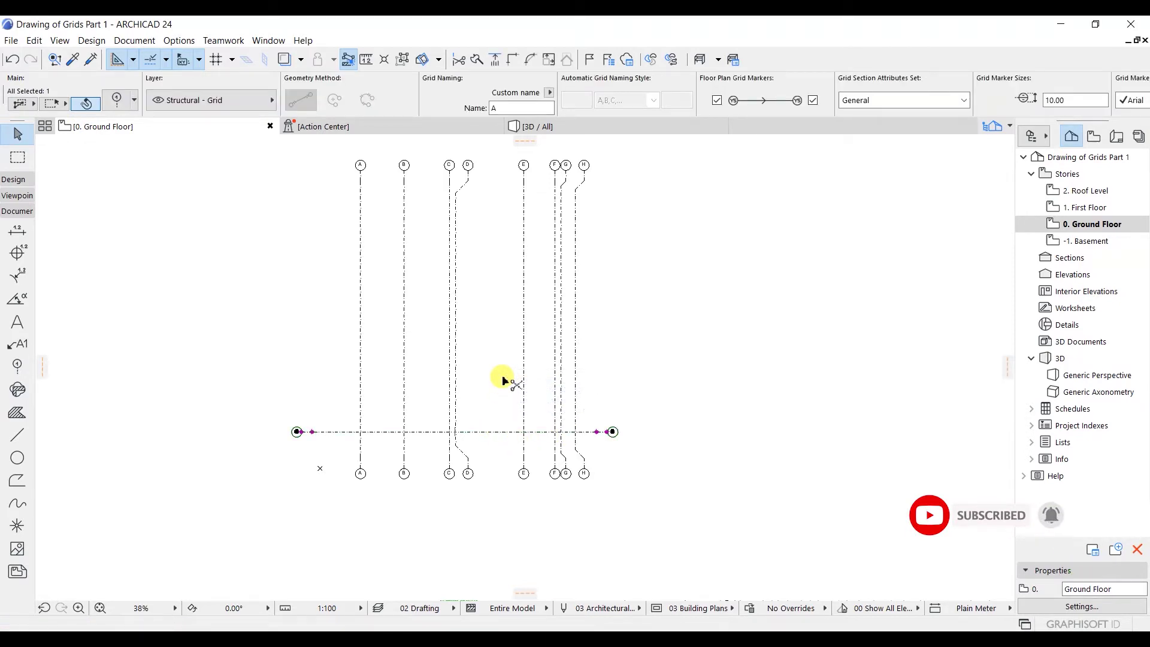
pyautogui.hotkey('ctrl', 'd')
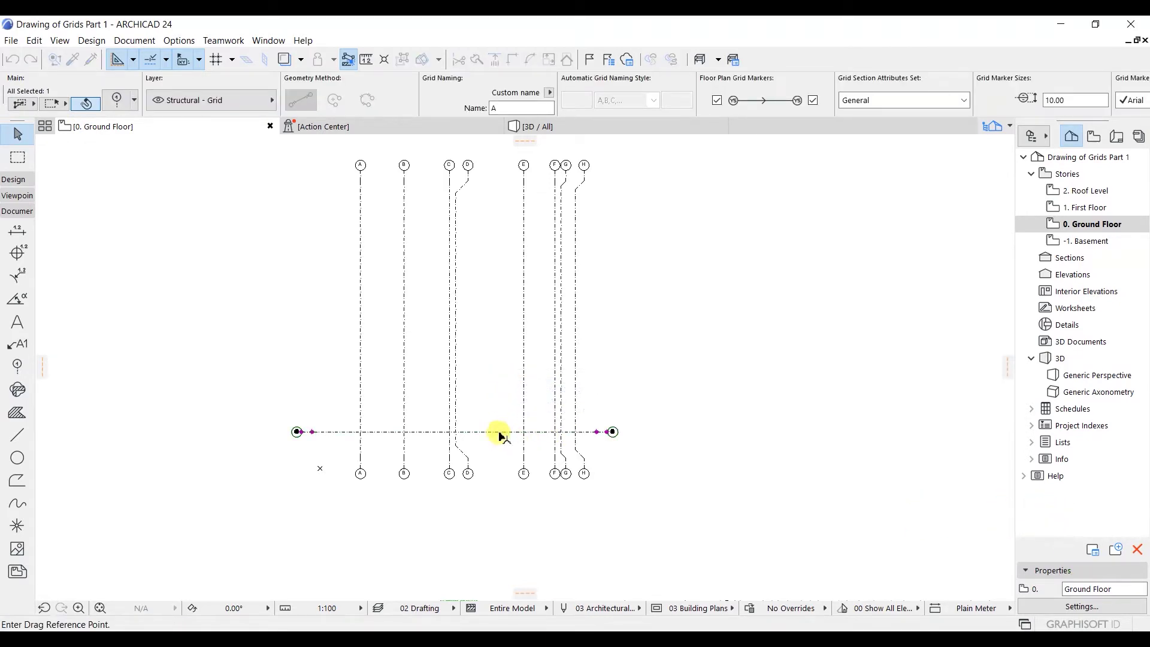
pyautogui.click(499, 432)
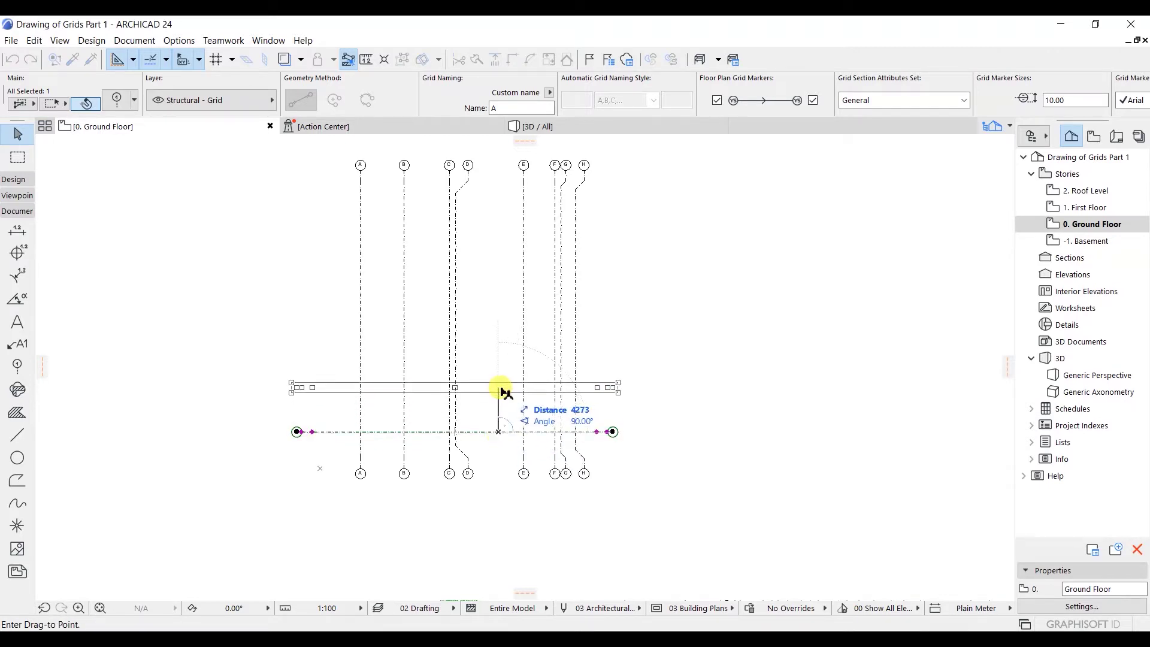
pyautogui.press('ctrl')
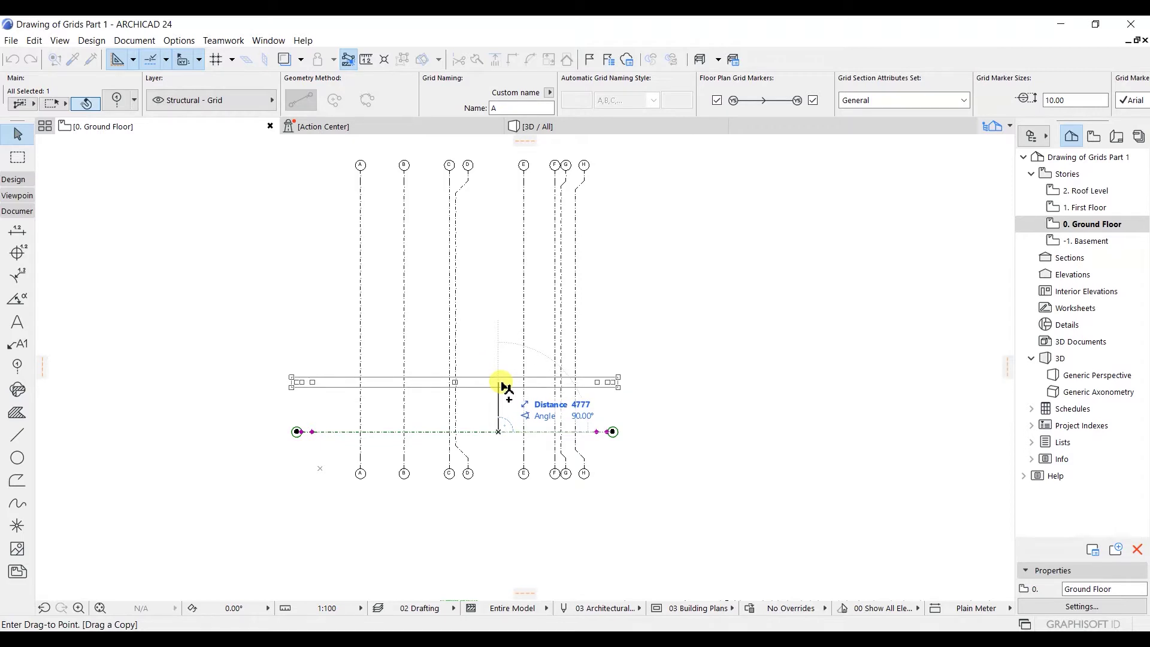
pyautogui.press('Tab')
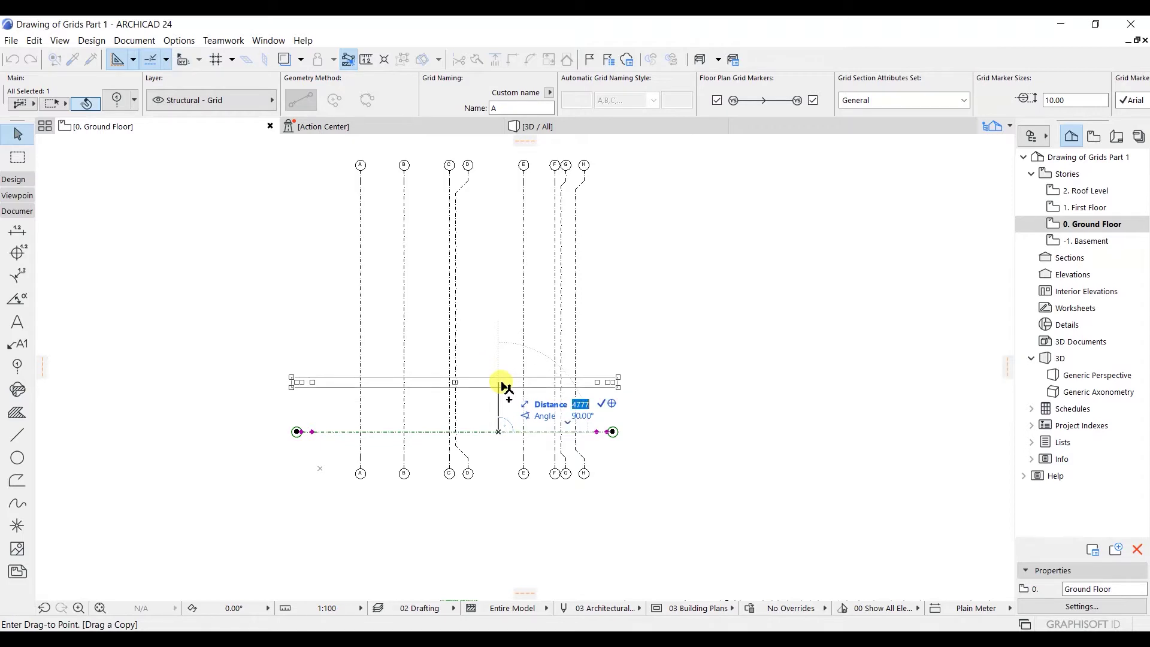
pyautogui.write('1500')
pyautogui.press('Return')
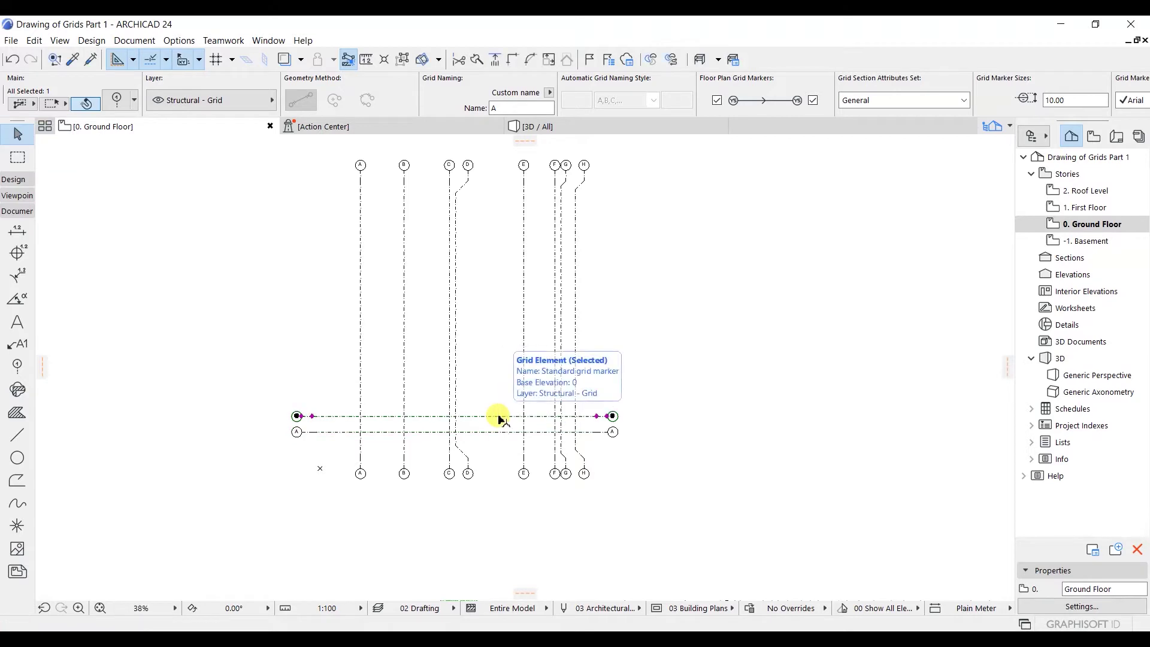
pyautogui.hotkey('ctrl', 'd')
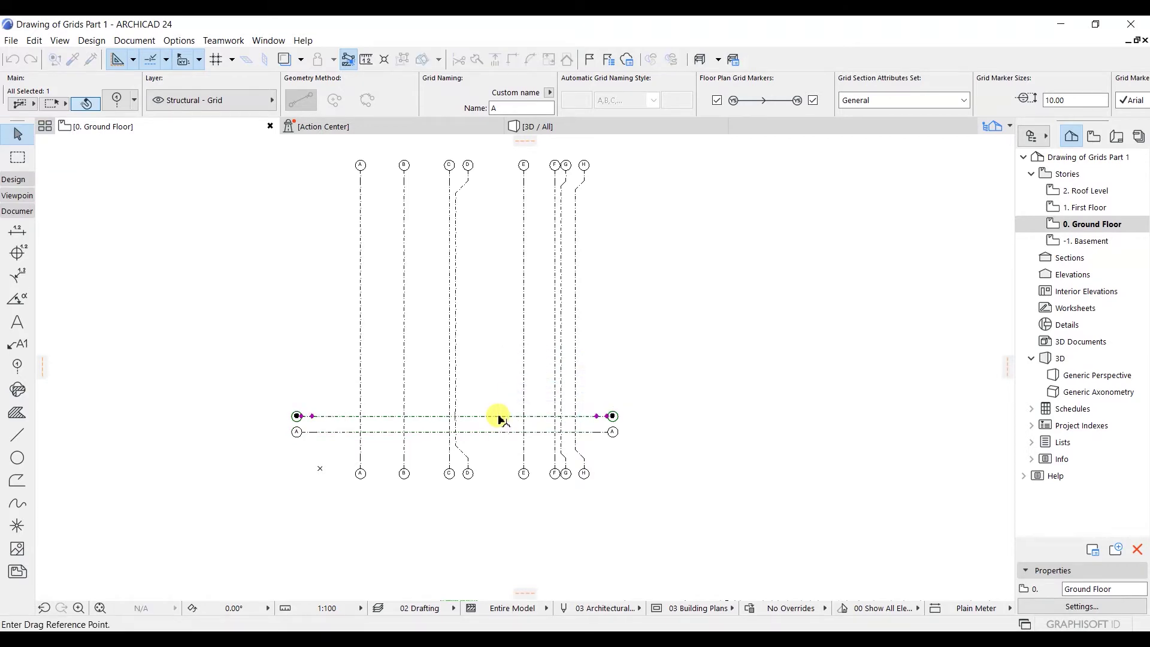
pyautogui.click(498, 416)
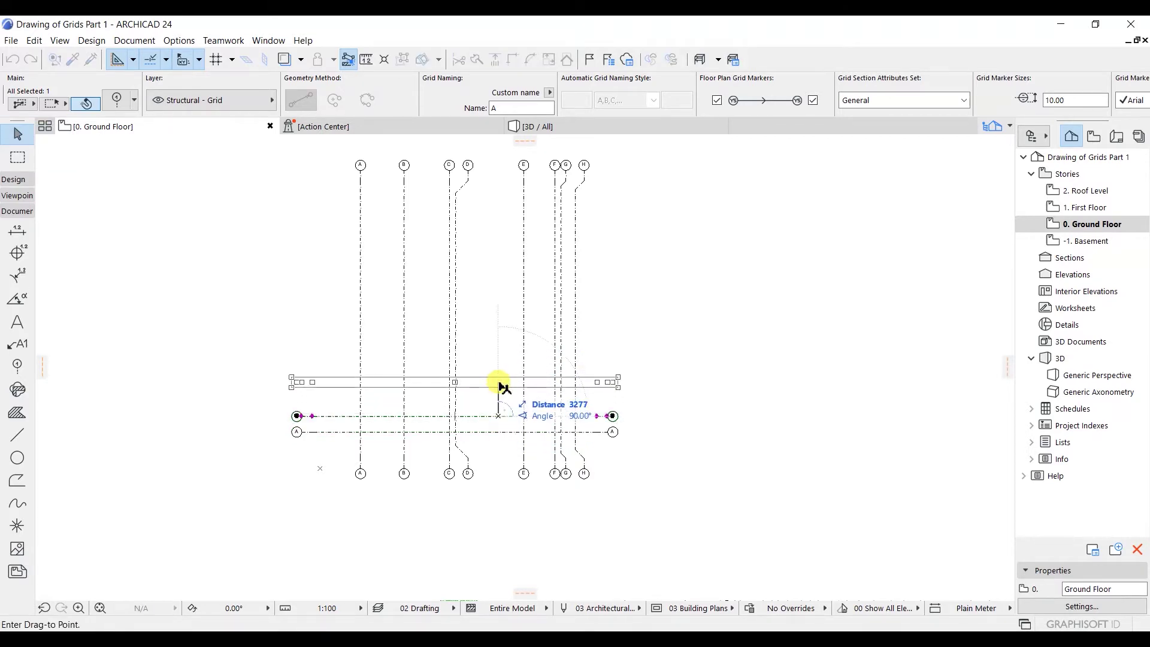
pyautogui.press('ctrl')
pyautogui.write('5500')
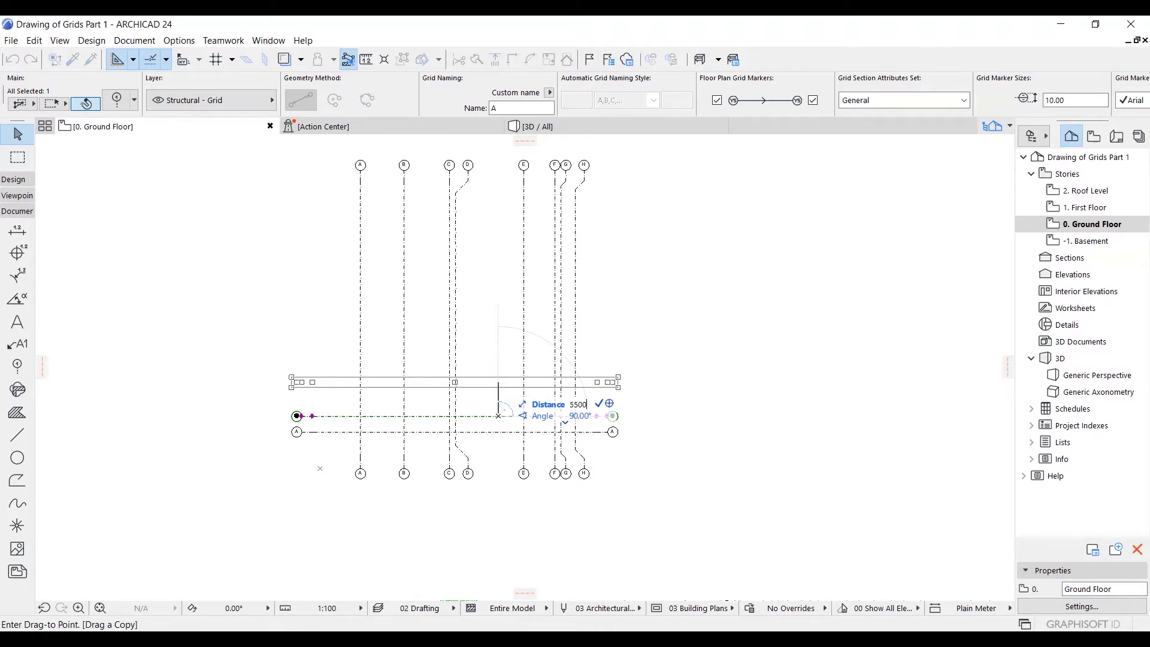
pyautogui.press('Return')
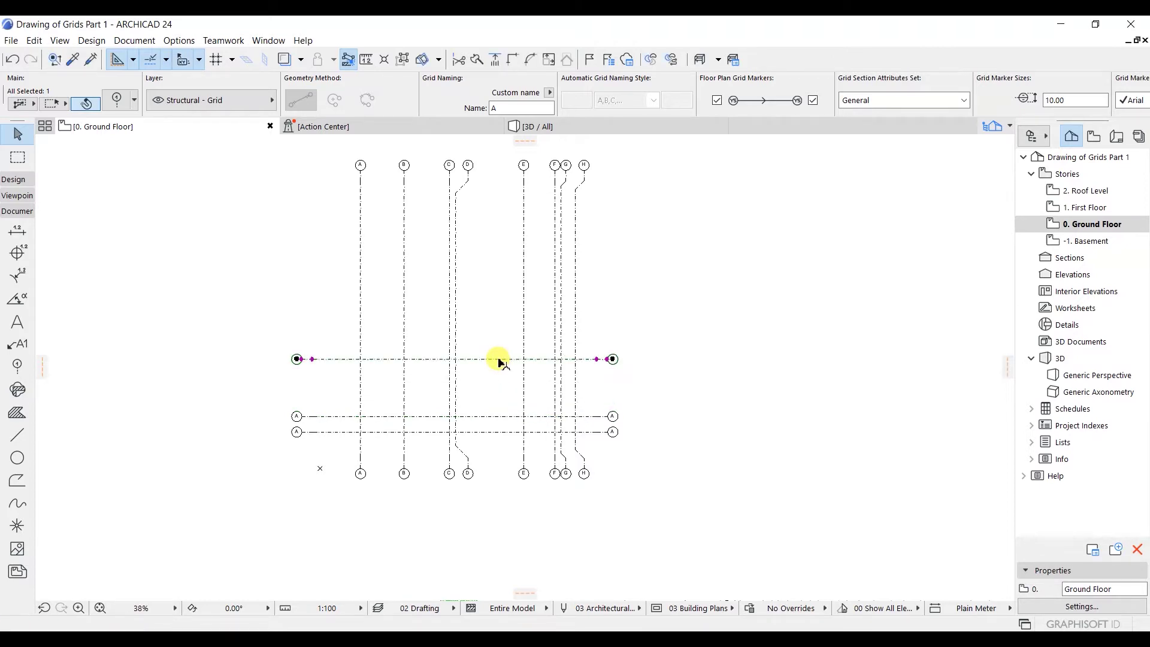
# Drag-copy the top horizontal axis upward 1000, then the newest copy a further 4700.
pyautogui.hotkey('ctrl', 'd')
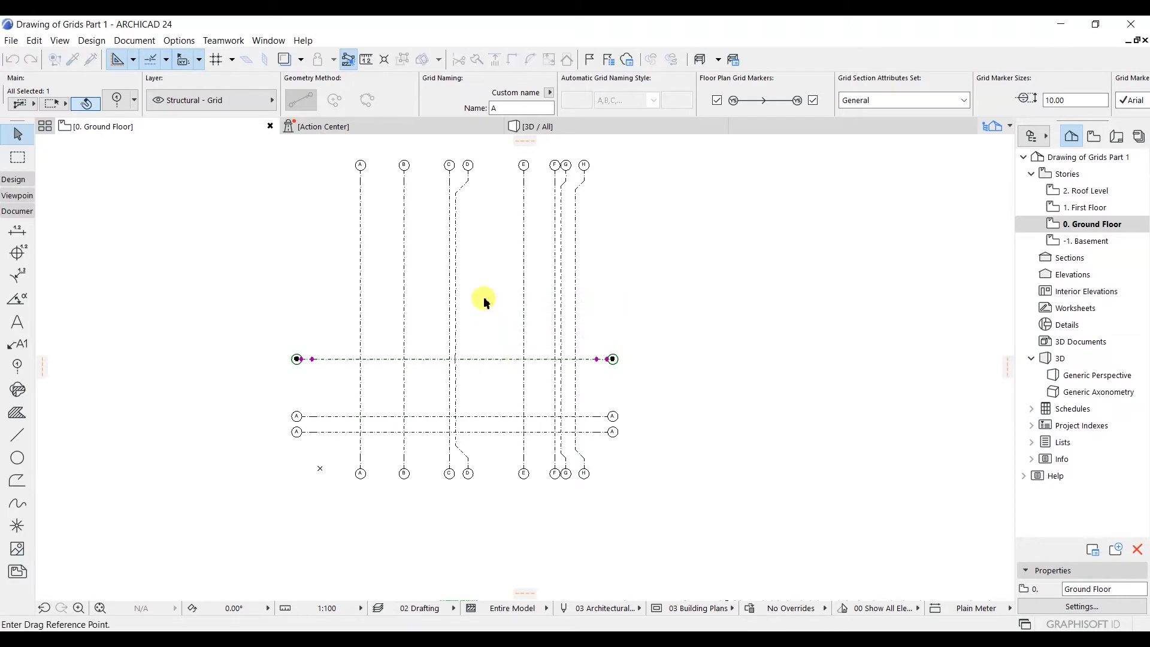
pyautogui.click(496, 359)
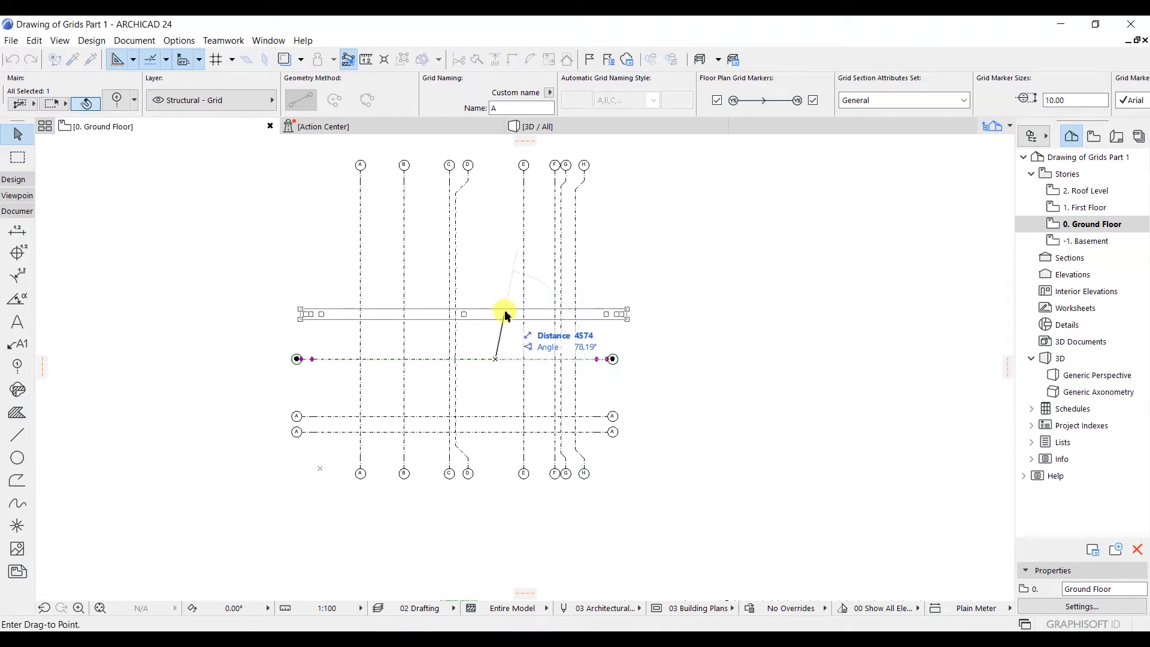
pyautogui.press('ctrl')
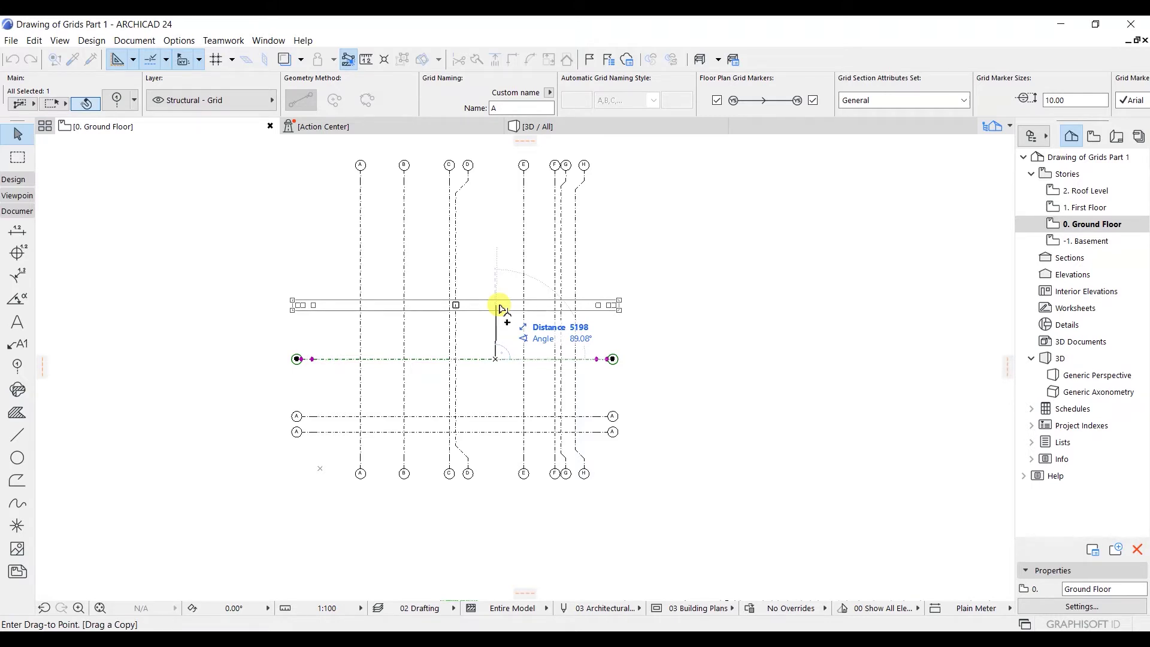
pyautogui.press('Tab')
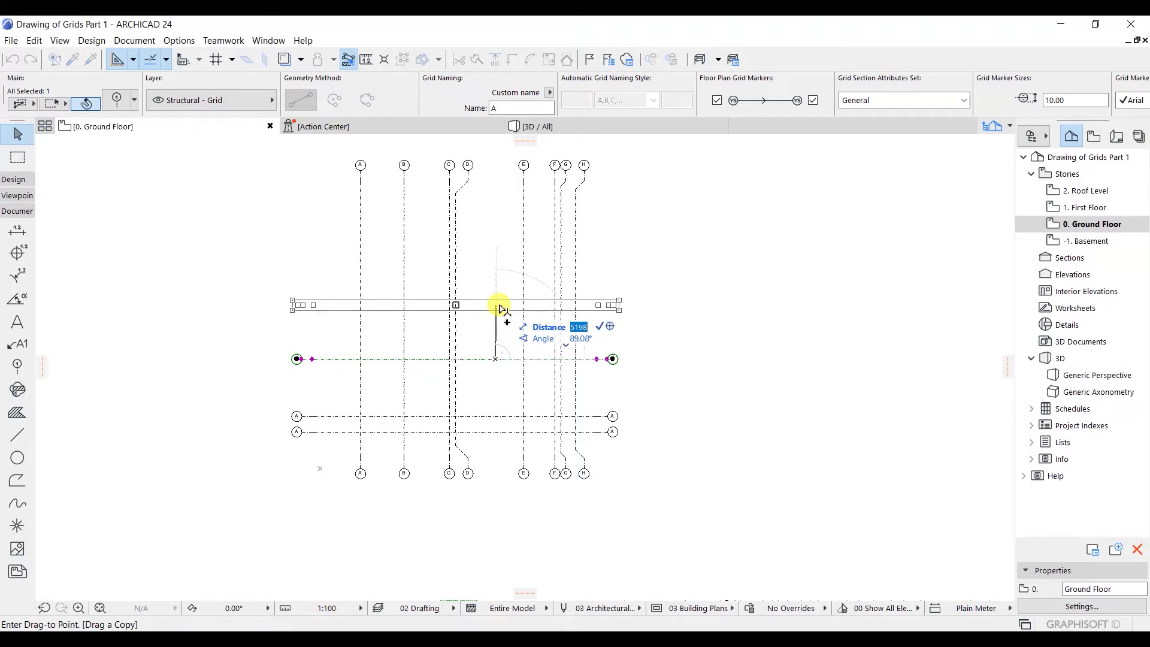
pyautogui.write('1000')
pyautogui.press('Return')
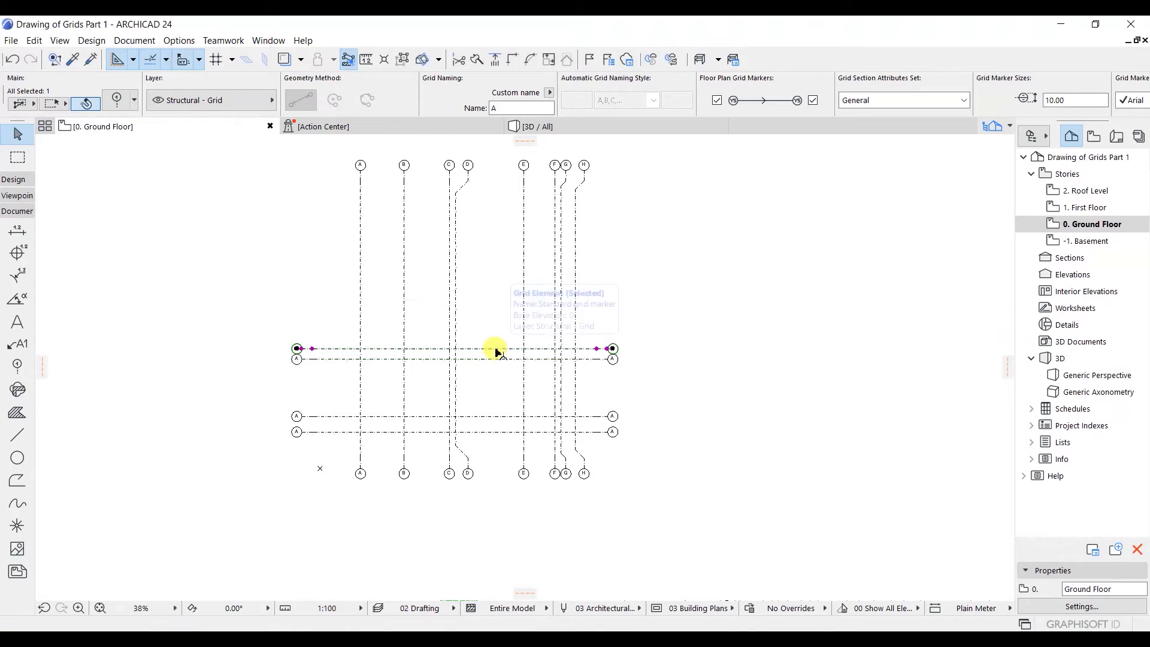
pyautogui.hotkey('ctrl', 'd')
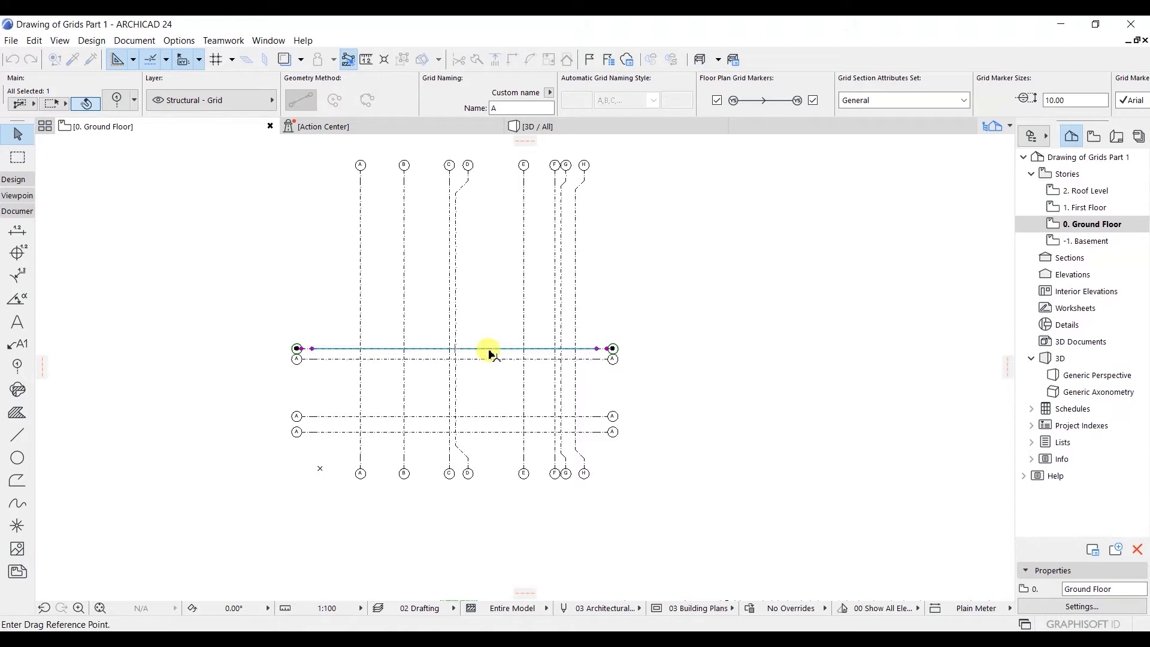
pyautogui.click(489, 349)
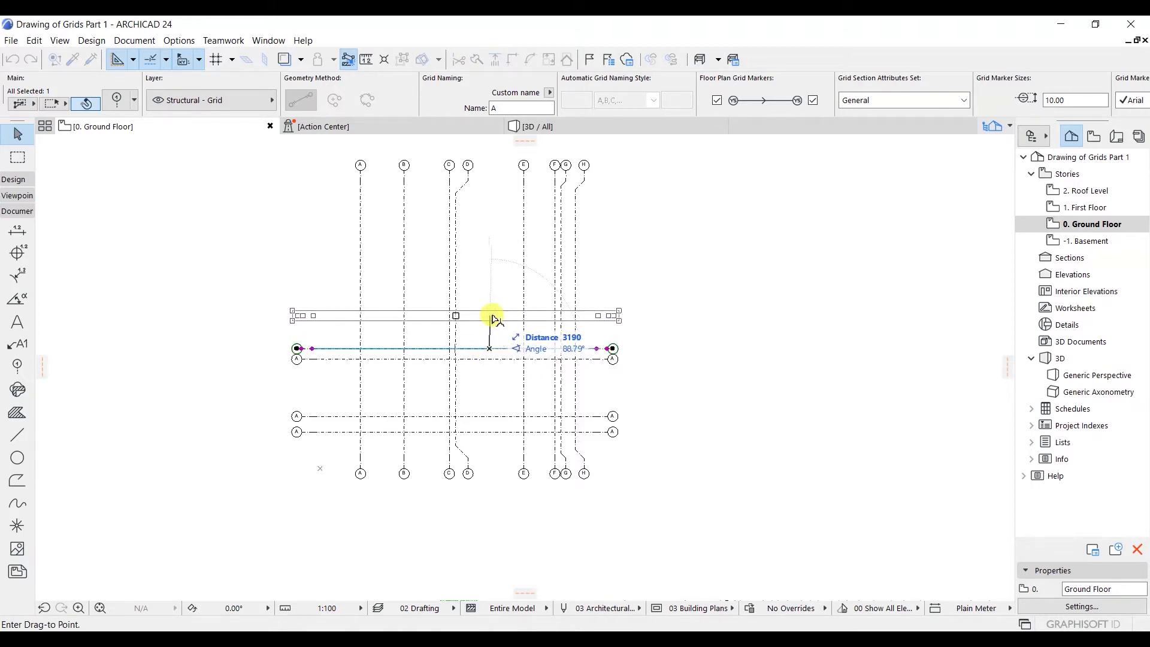
pyautogui.press('ctrl')
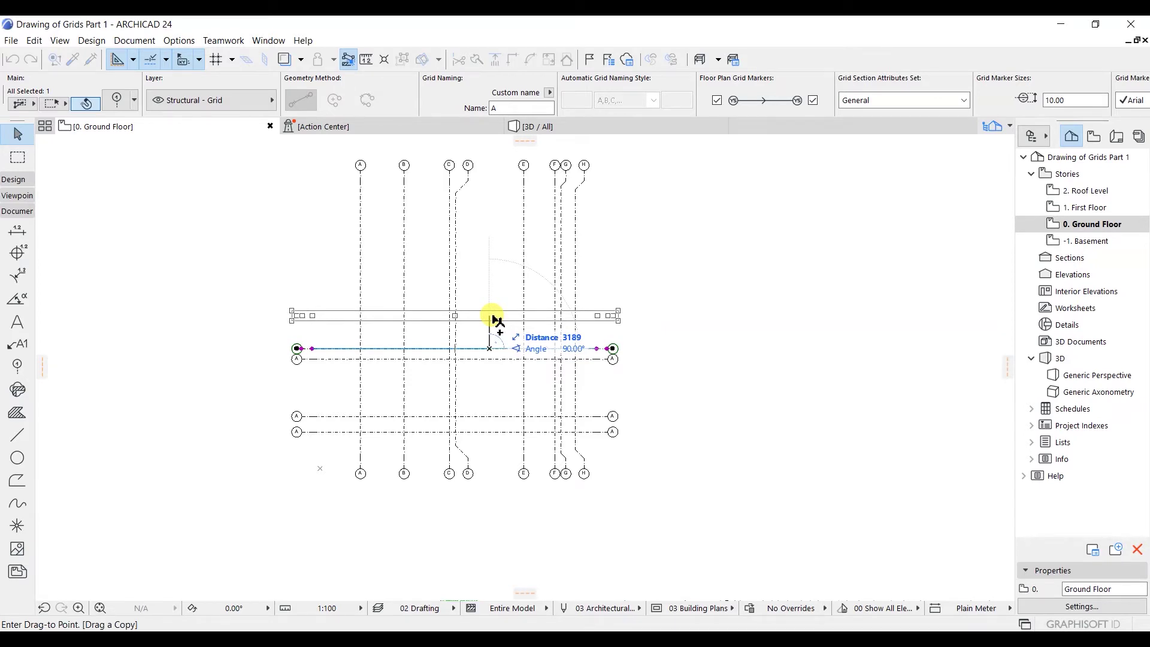
pyautogui.press('Tab')
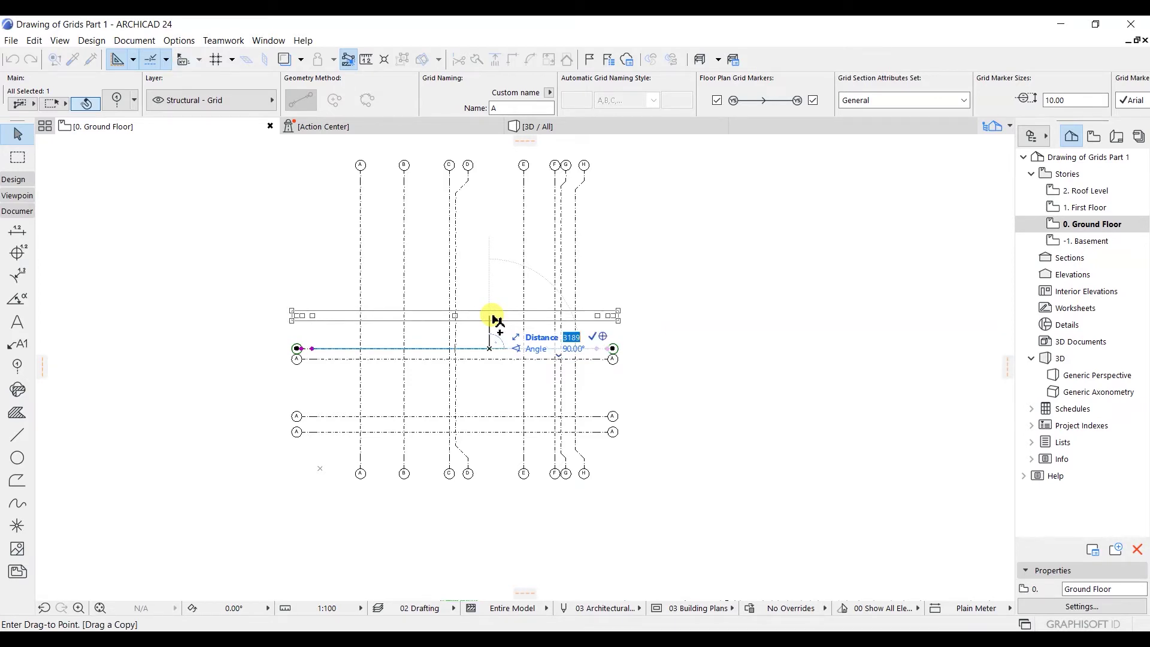
pyautogui.write('4700')
pyautogui.press('Return')
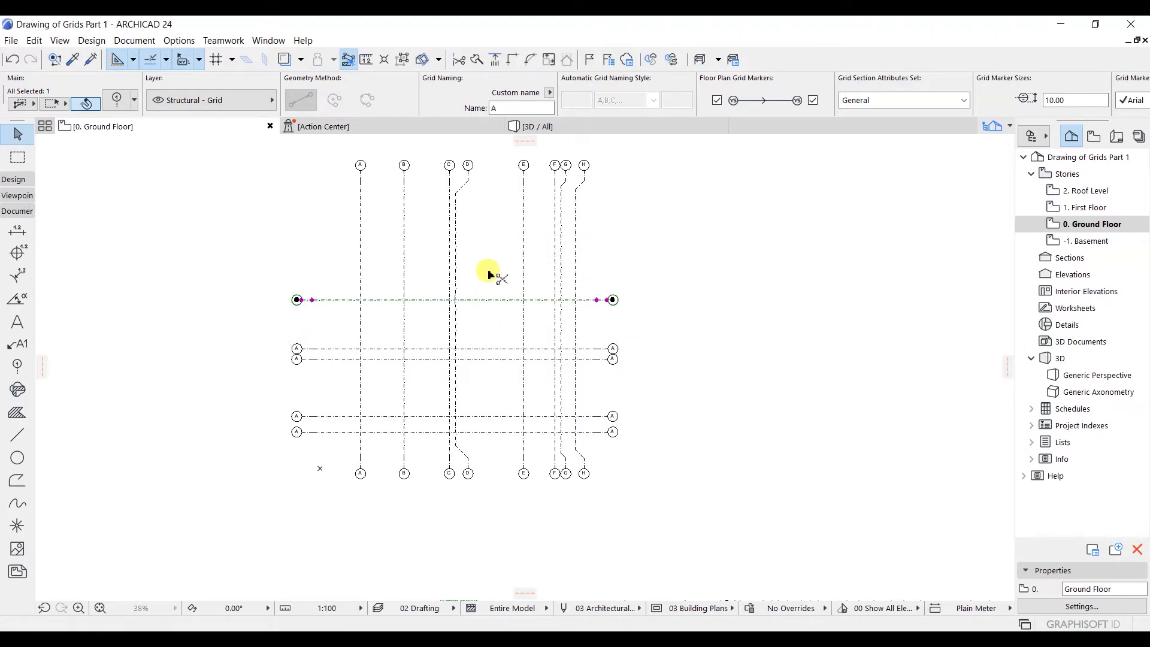
# Drag-copy the top axis upward 5700 to create the sixth horizontal axis.
pyautogui.hotkey('ctrl', 'd')
pyautogui.click(492, 300)
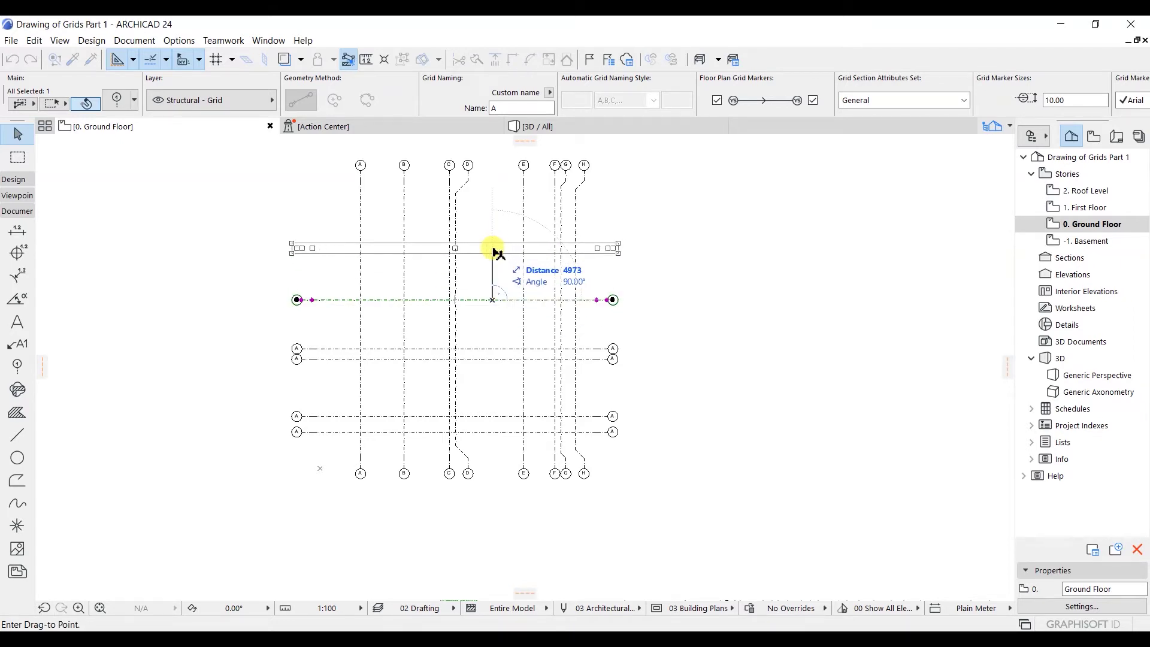
pyautogui.press('ctrl')
pyautogui.press('Tab')
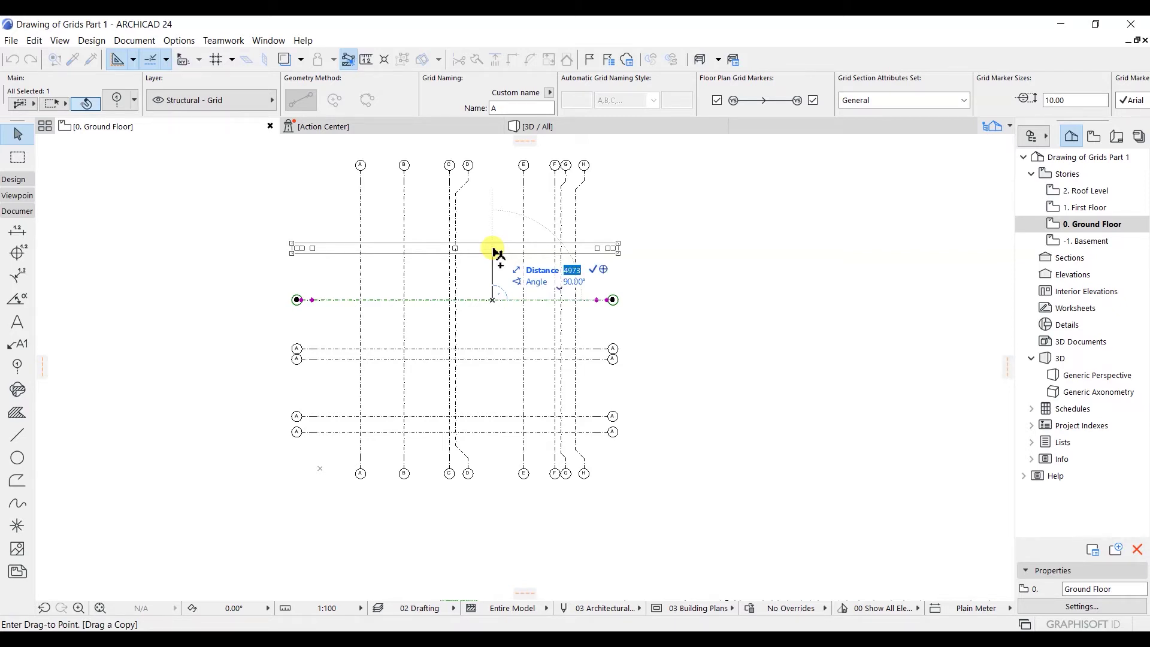
pyautogui.write('5700')
pyautogui.press('Return')
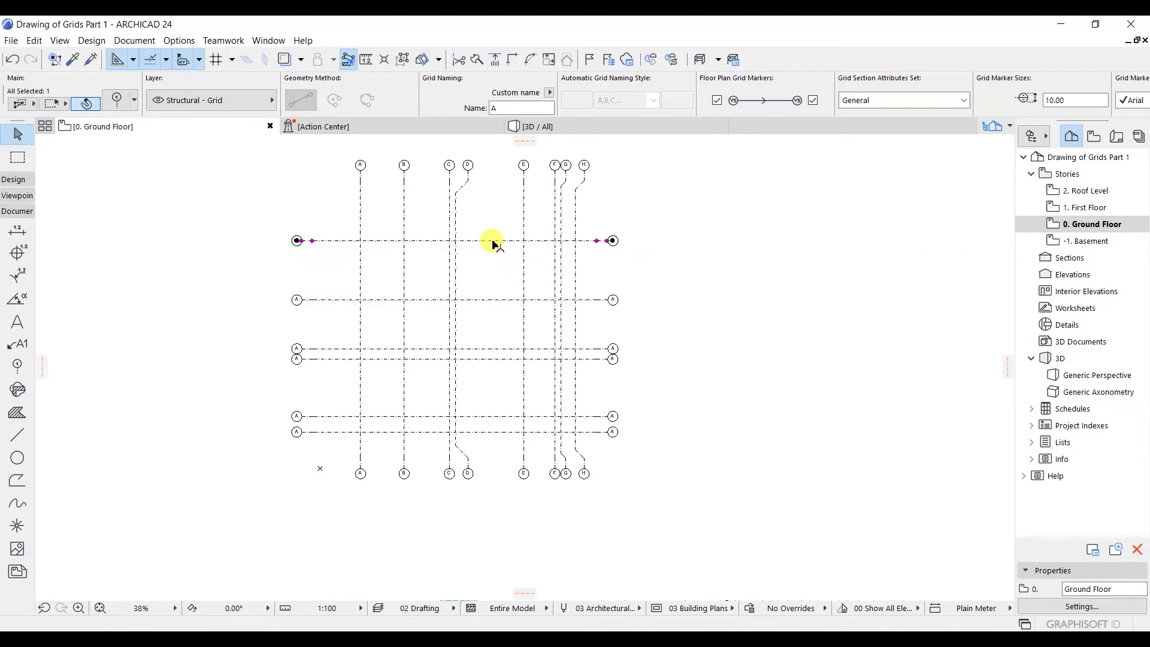
pyautogui.scroll(1, 395, 277)
pyautogui.scroll(2, 338, 320)
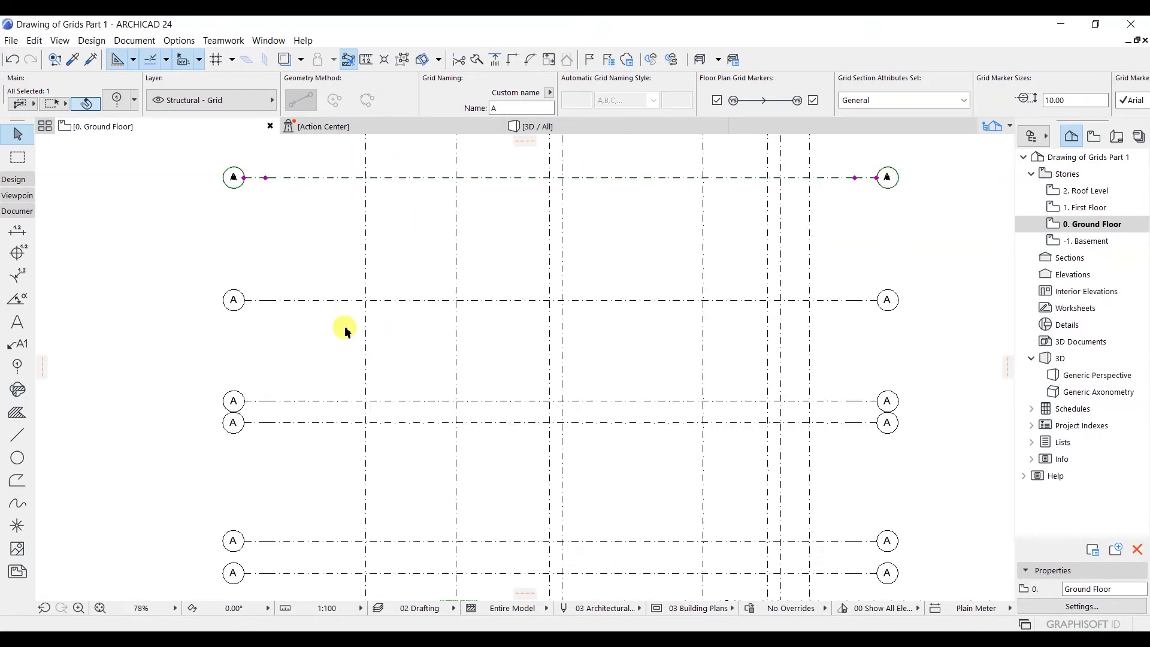
pyautogui.scroll(-1, 400, 374)
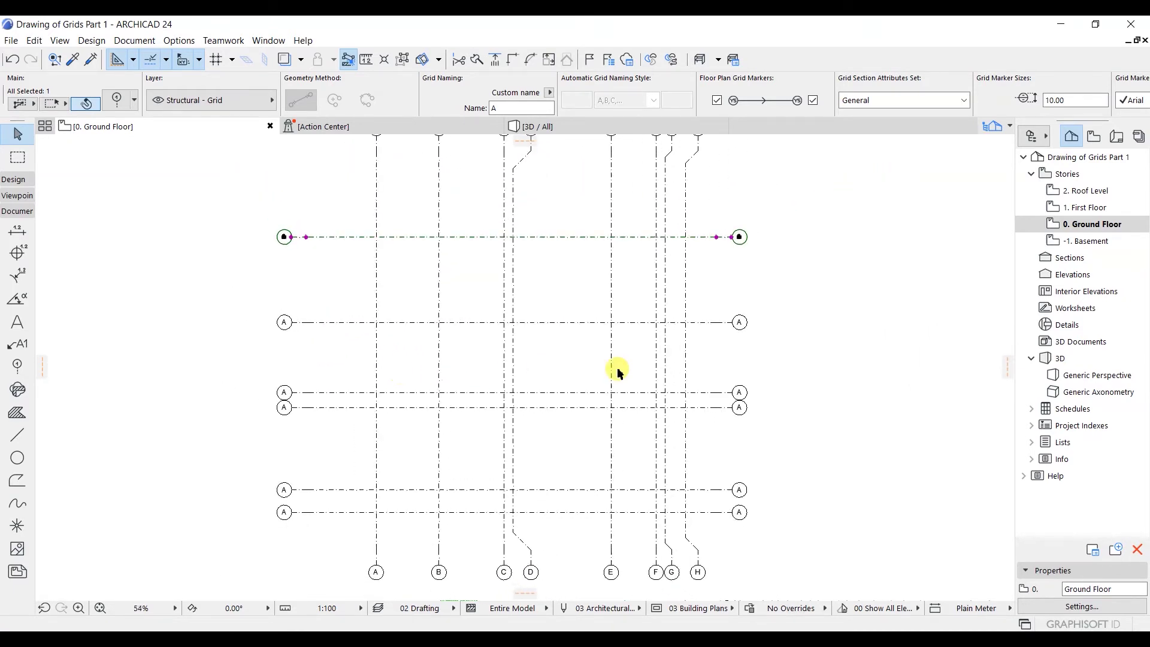
pyautogui.scroll(-1, 659, 407)
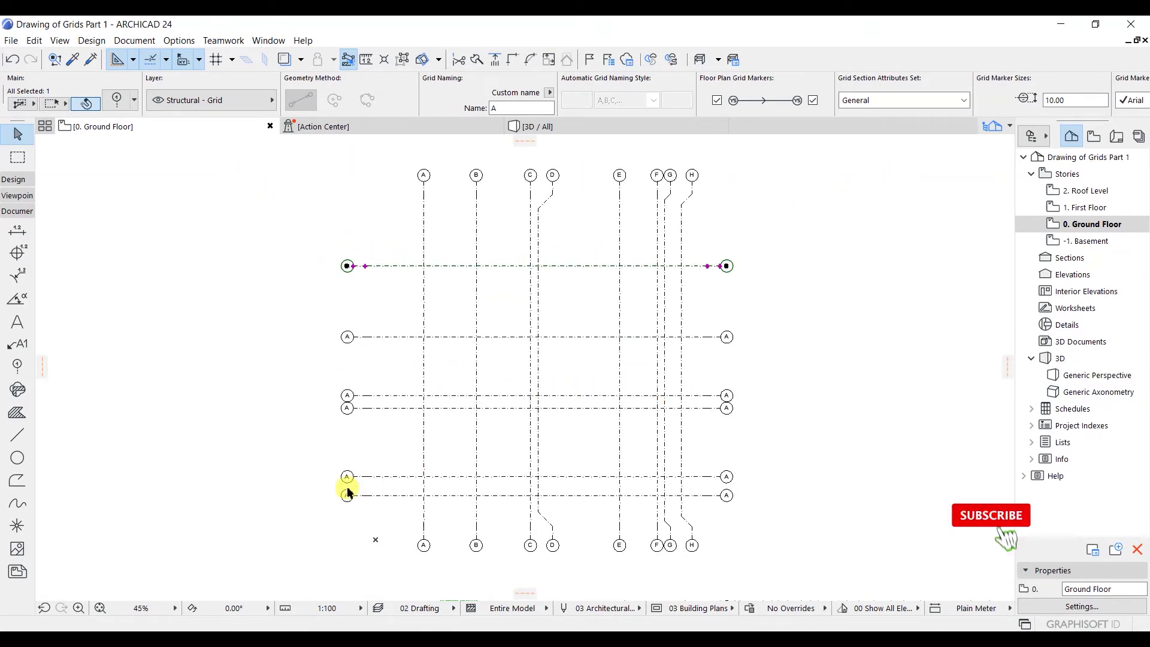
pyautogui.scroll(1, 354, 482)
pyautogui.scroll(2, 367, 485)
pyautogui.moveTo(372, 473); pyautogui.dragTo(373, 468, button='middle')
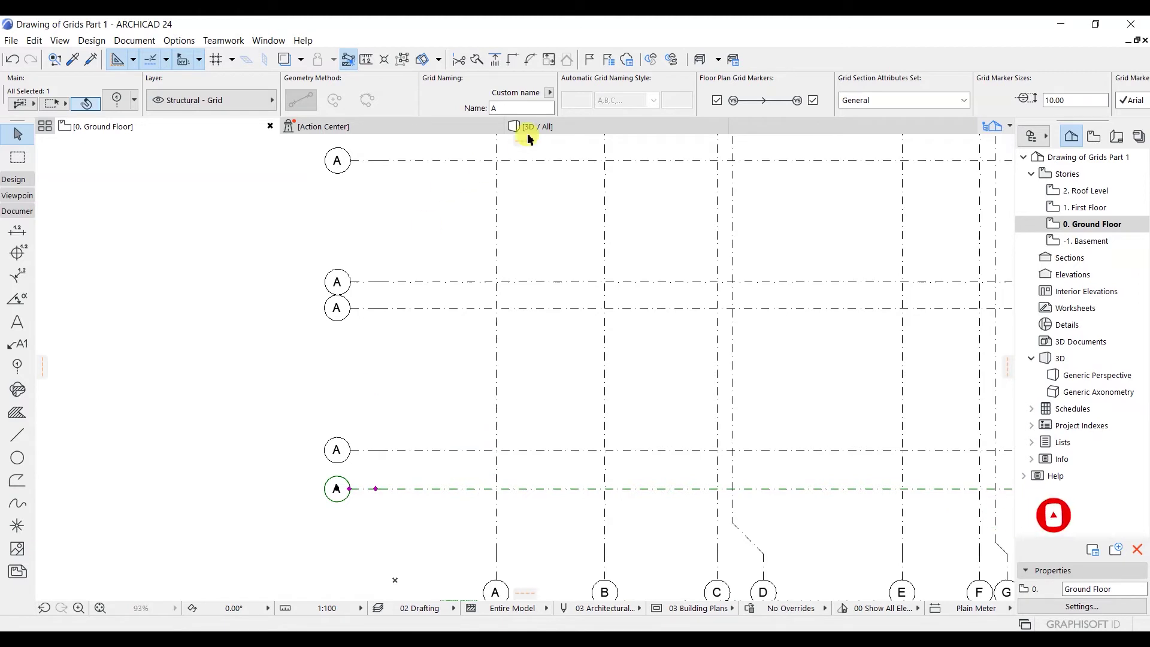
# Rename the bottom three horizontal axes to 1, 2 and 3.
pyautogui.moveTo(512, 113); pyautogui.dragTo(486, 113)
pyautogui.write('1')
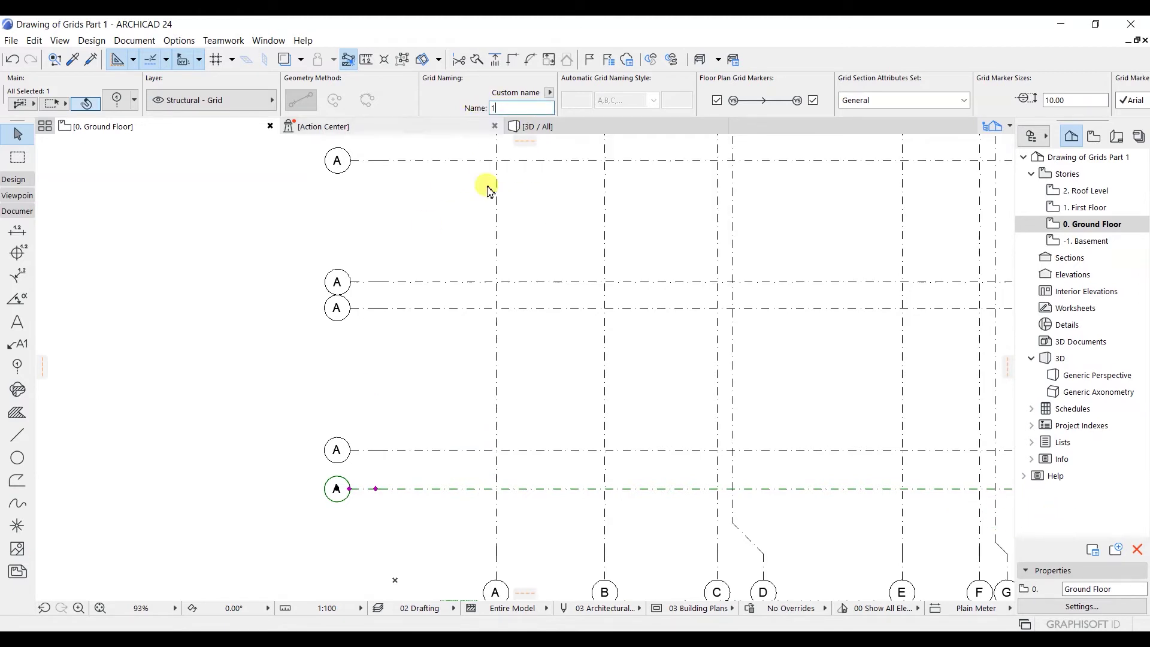
pyautogui.click(386, 457)
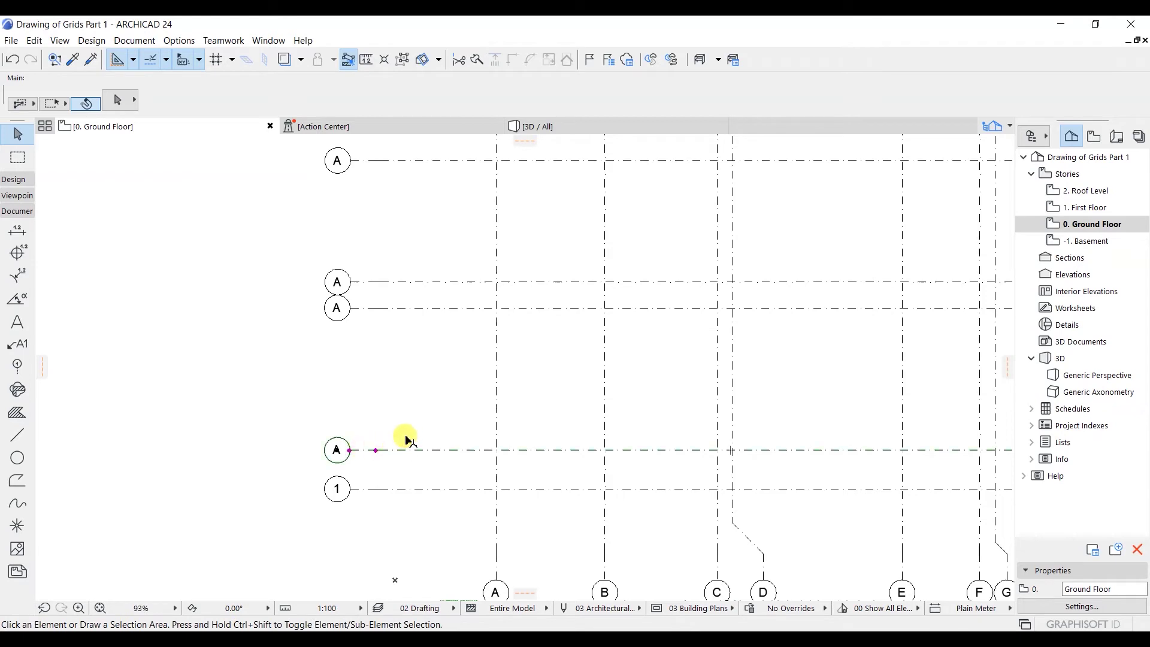
pyautogui.click(406, 441)
pyautogui.click(540, 450)
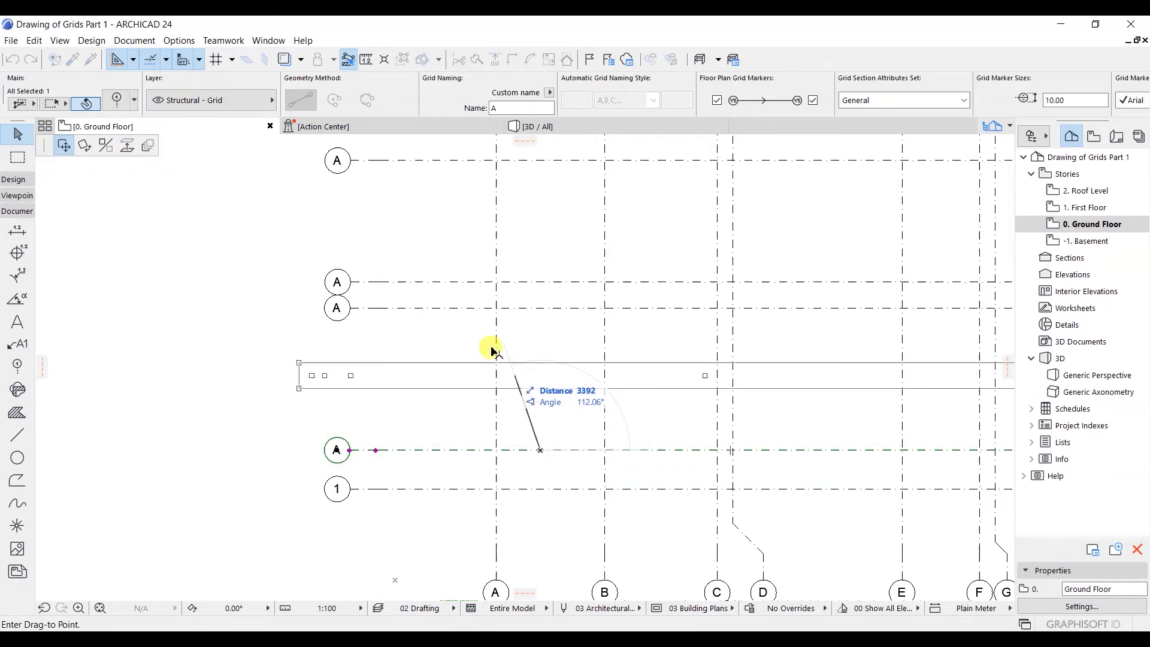
pyautogui.press('Escape')
pyautogui.press('Escape')
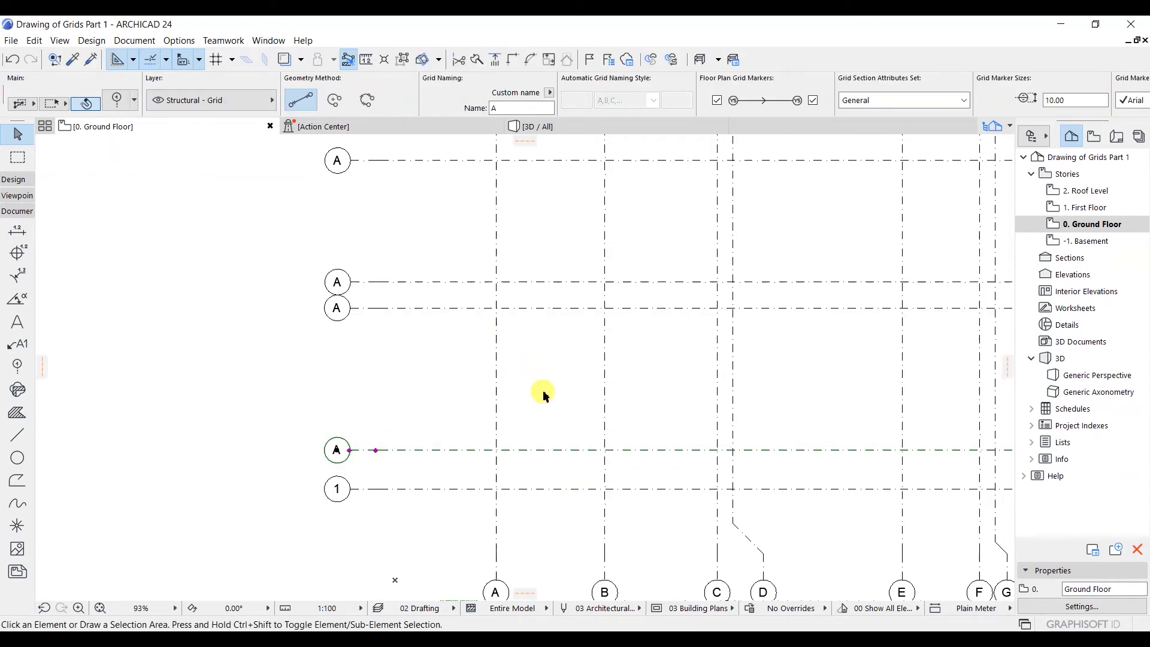
pyautogui.click(542, 450)
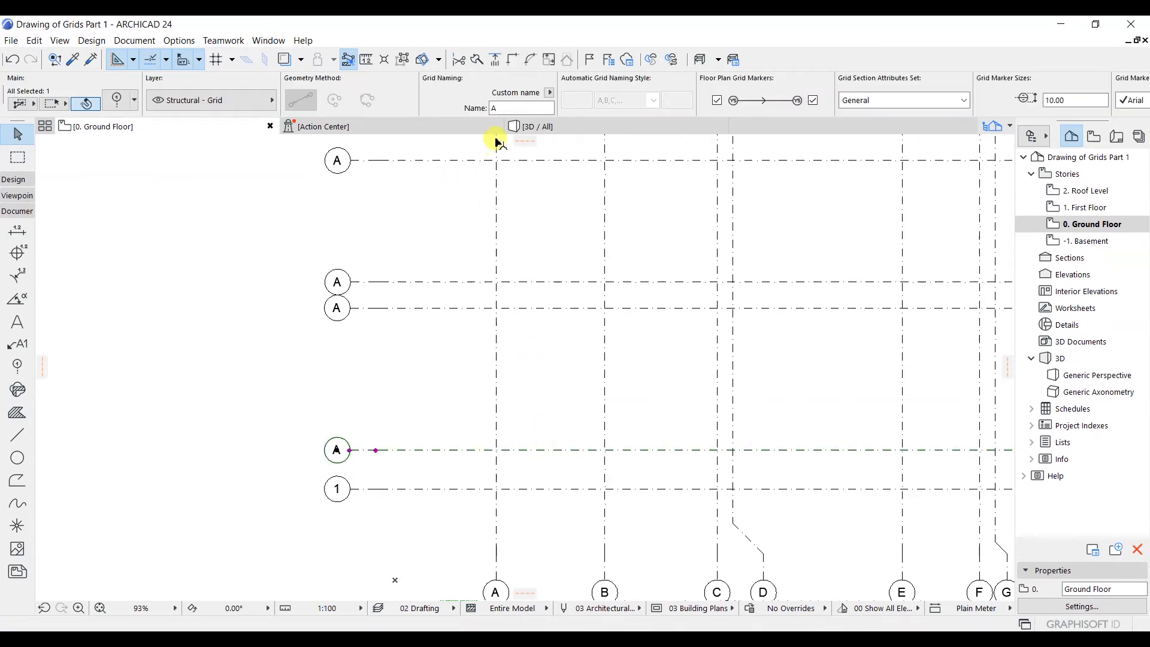
pyautogui.doubleClick(494, 108)
pyautogui.write('2')
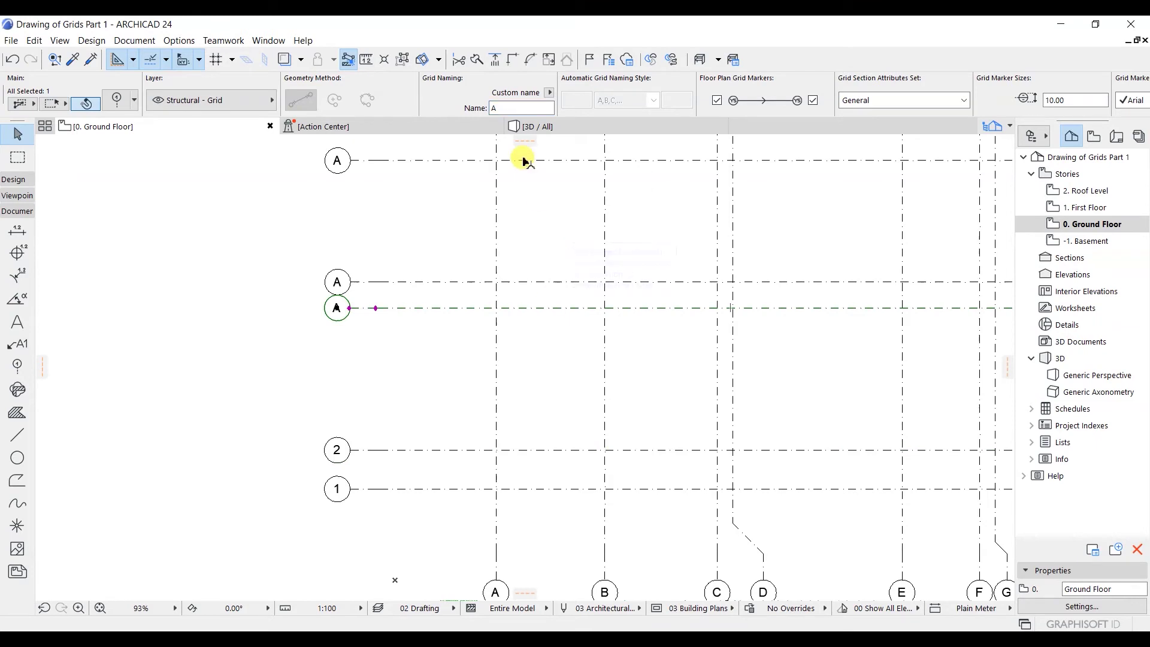
pyautogui.doubleClick(508, 109)
pyautogui.write('2')
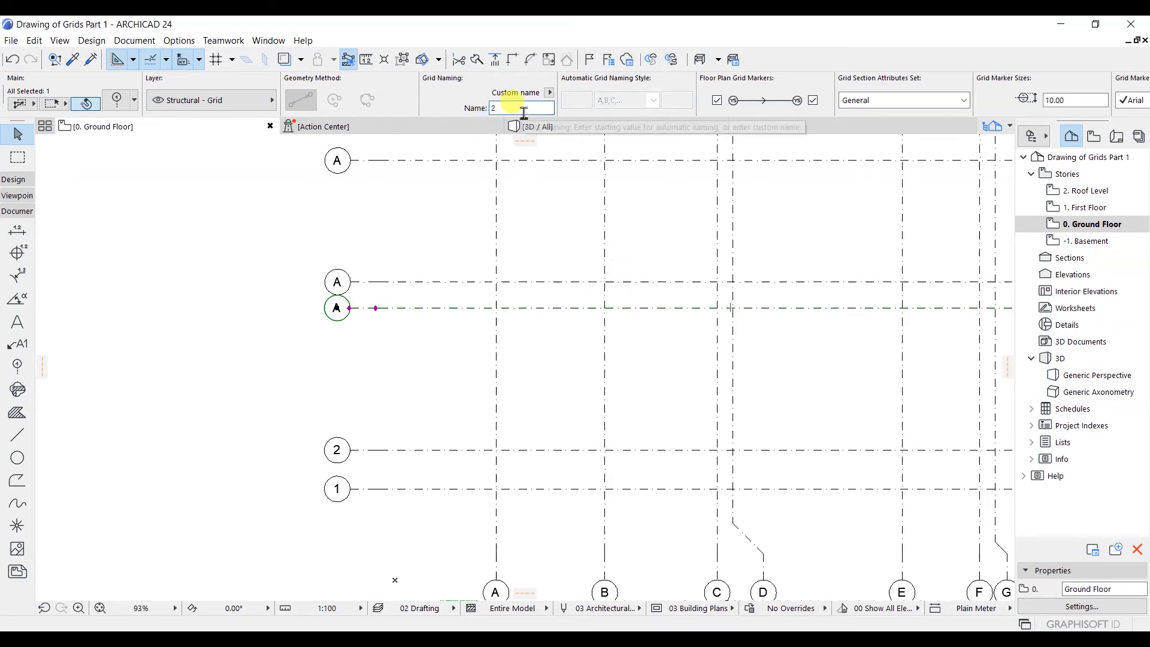
pyautogui.write('3')
# Rename the fourth and fifth horizontal axes to 4 and 5.
pyautogui.click(547, 282)
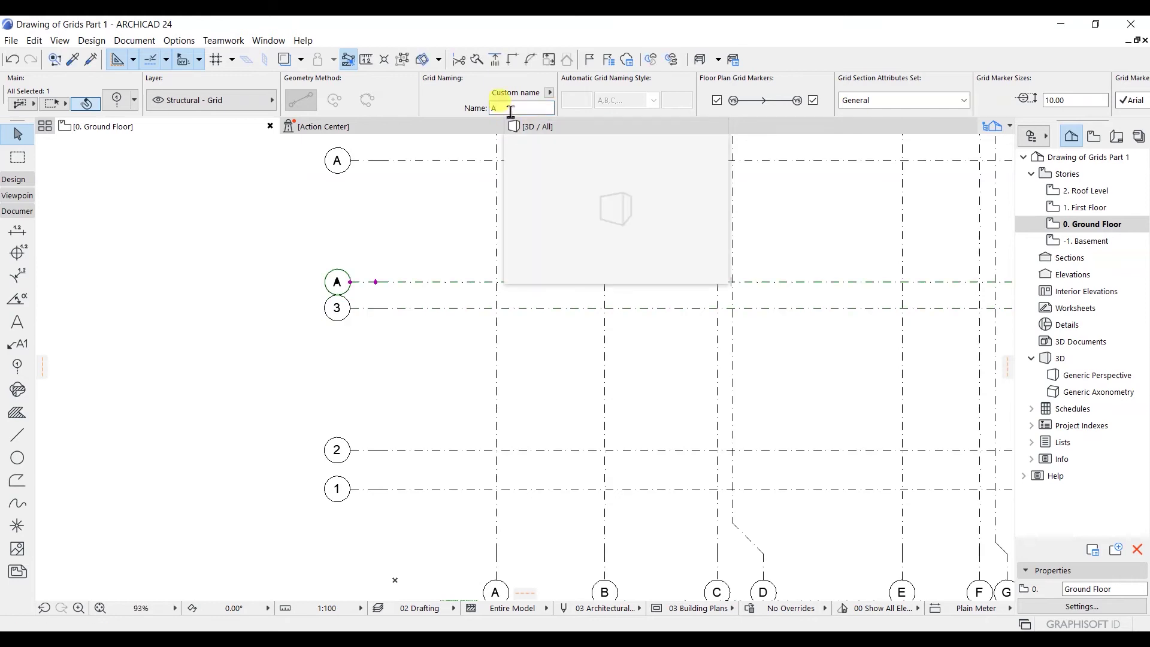
pyautogui.write('4')
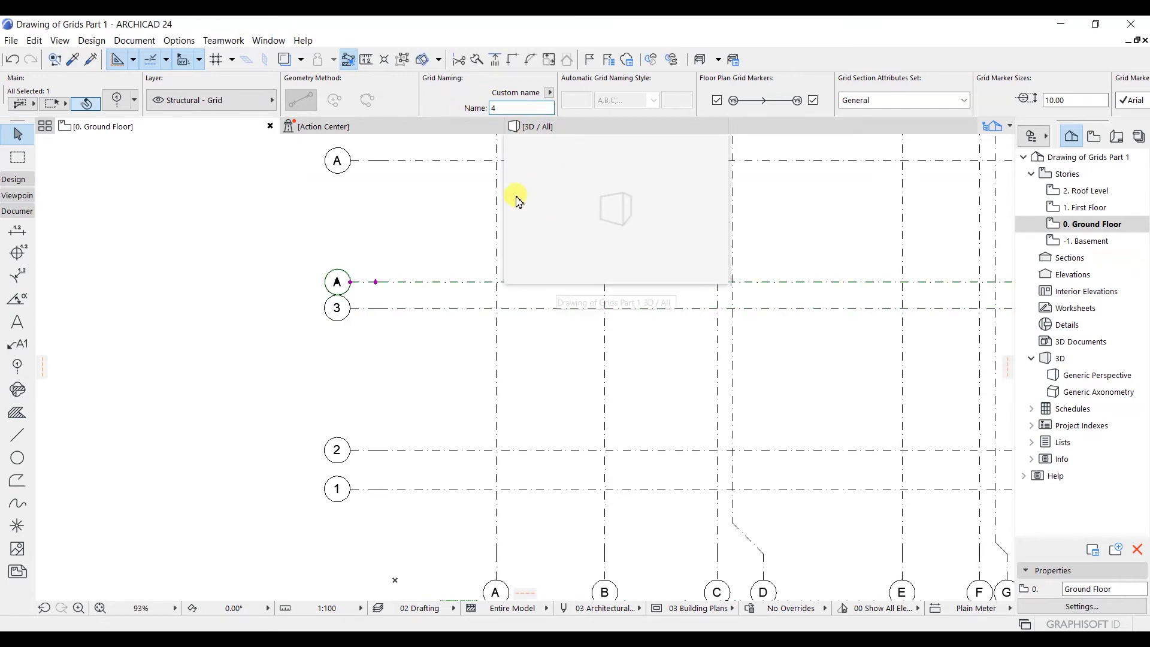
pyautogui.click(574, 161)
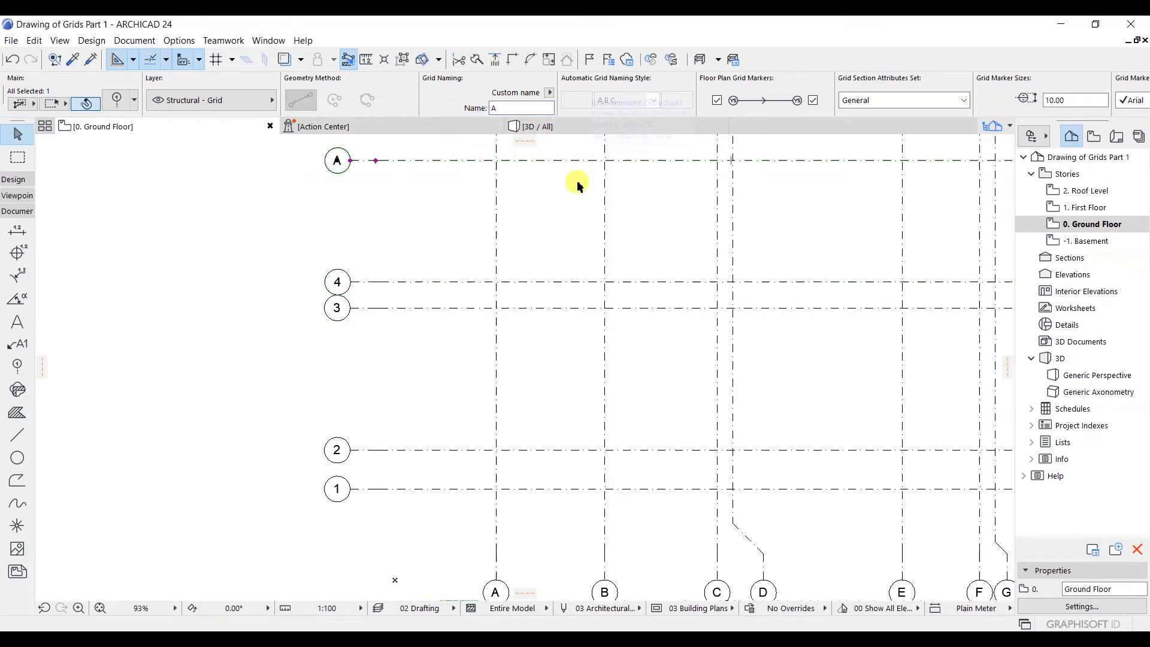
pyautogui.moveTo(581, 190); pyautogui.dragTo(554, 347, button='middle')
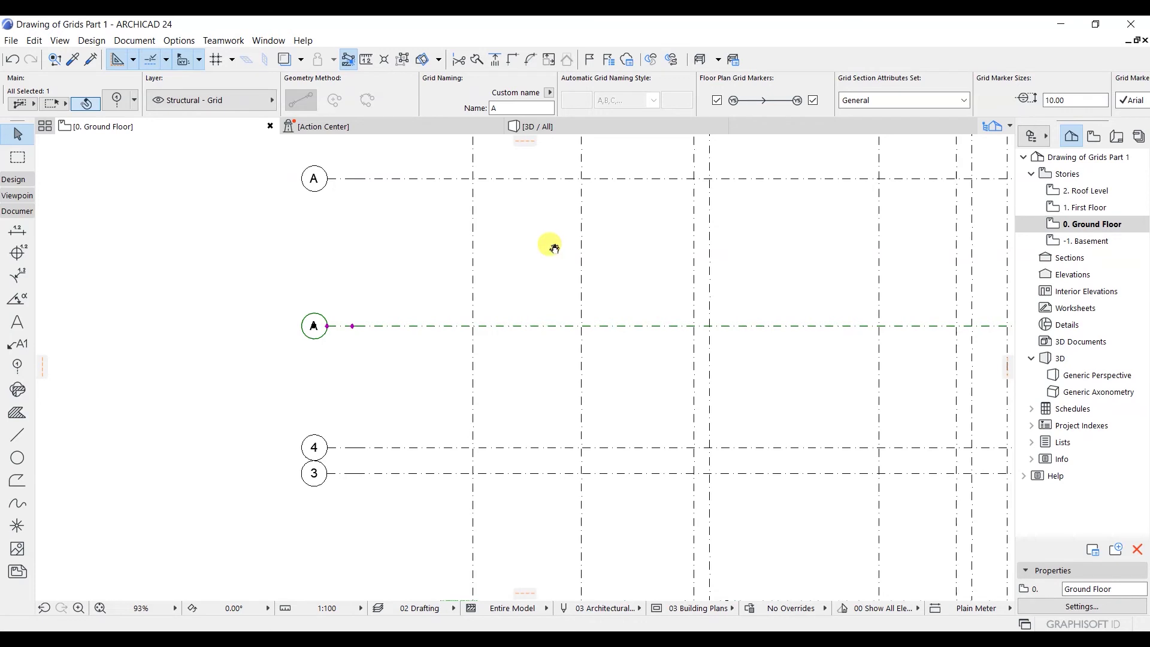
pyautogui.moveTo(555, 248); pyautogui.dragTo(549, 259, button='middle')
pyautogui.click(507, 110)
pyautogui.write('5')
pyautogui.press('Return')
pyautogui.press('Escape')
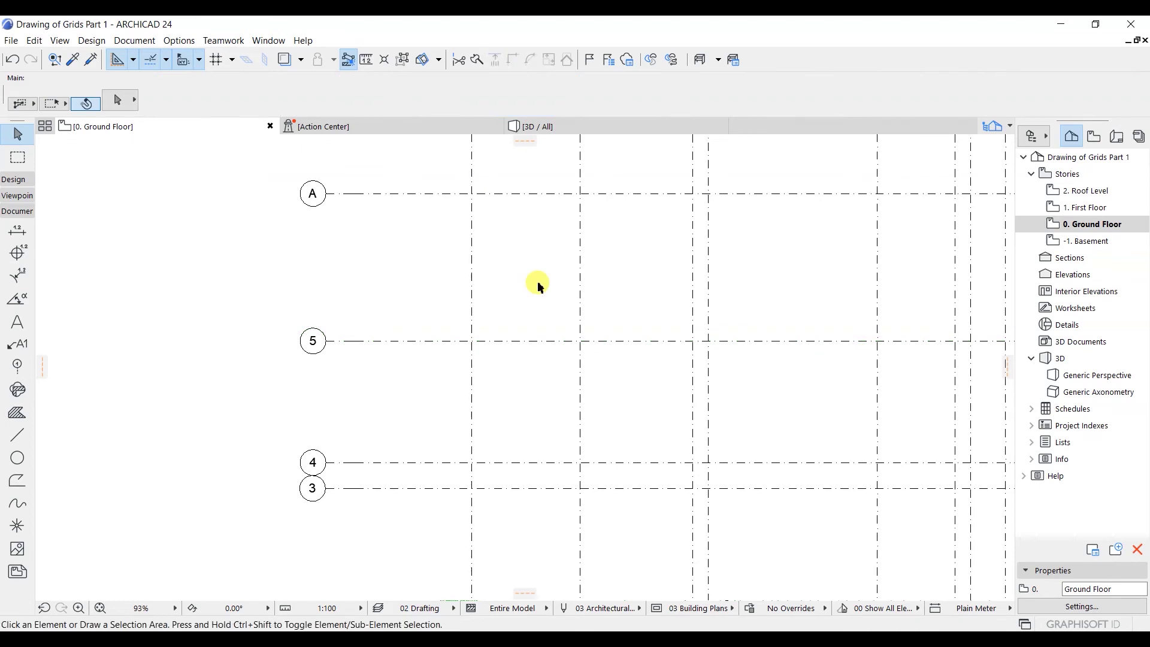
# Rename the topmost horizontal axis to 6.
pyautogui.moveTo(538, 286); pyautogui.dragTo(526, 328, button='middle')
pyautogui.click(538, 243)
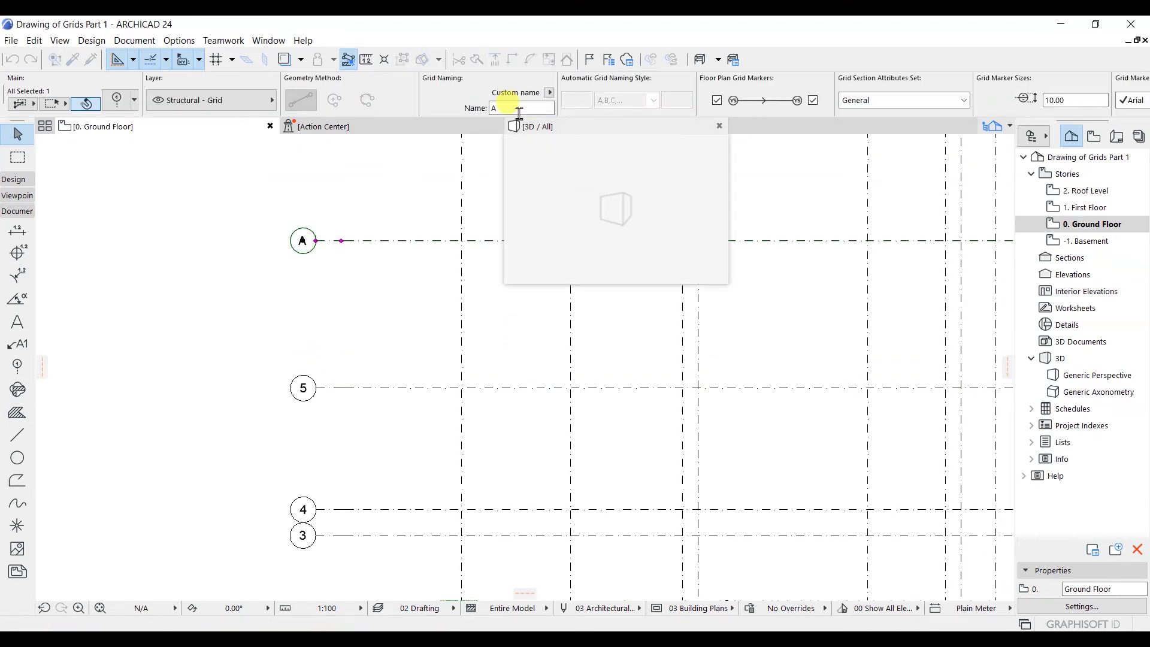
pyautogui.click(494, 109)
pyautogui.write('6')
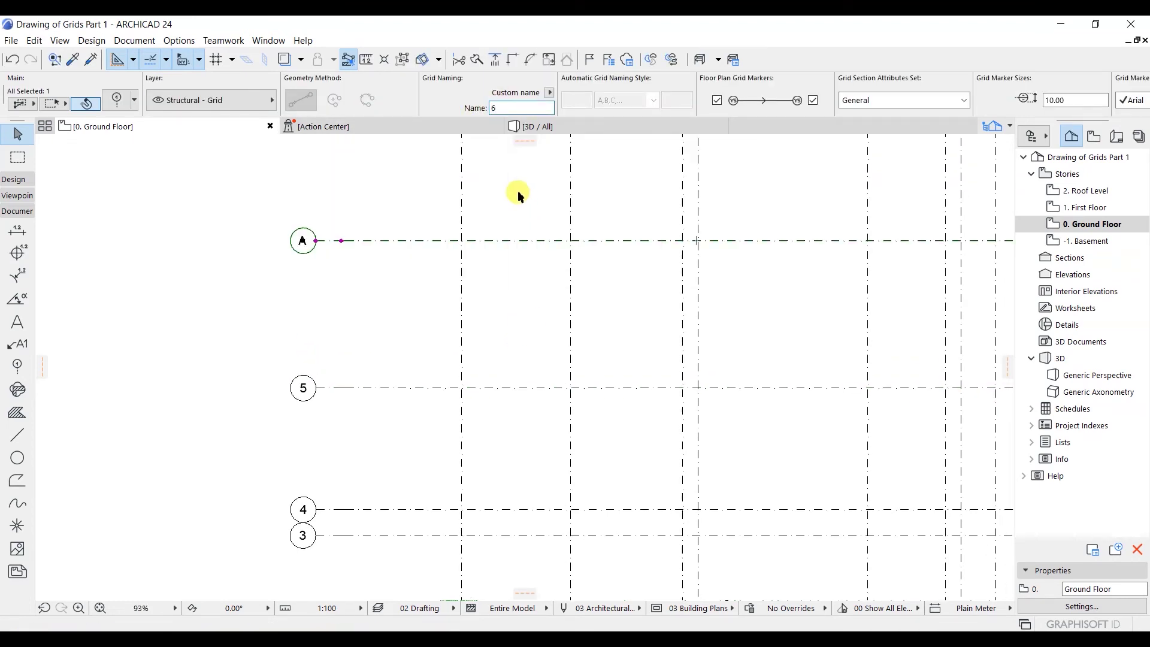
pyautogui.press('Return')
pyautogui.press('Escape')
pyautogui.scroll(-2, 518, 196)
pyautogui.scroll(-2, 519, 196)
pyautogui.moveTo(631, 278); pyautogui.dragTo(584, 371, button='middle')
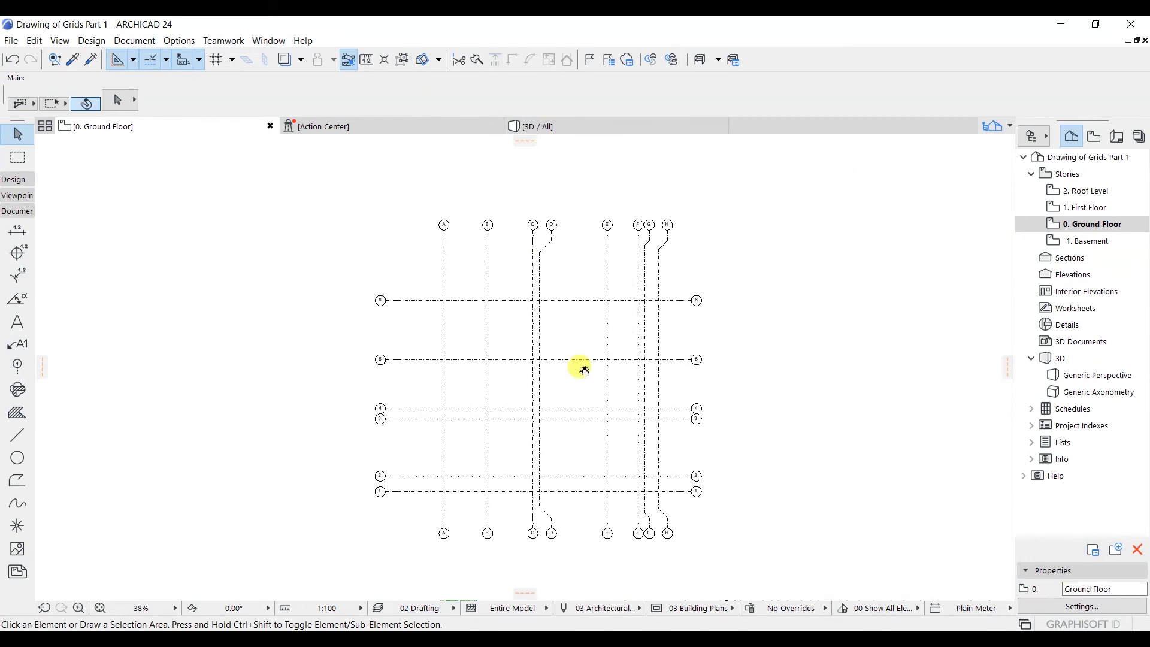
pyautogui.scroll(2, 542, 385)
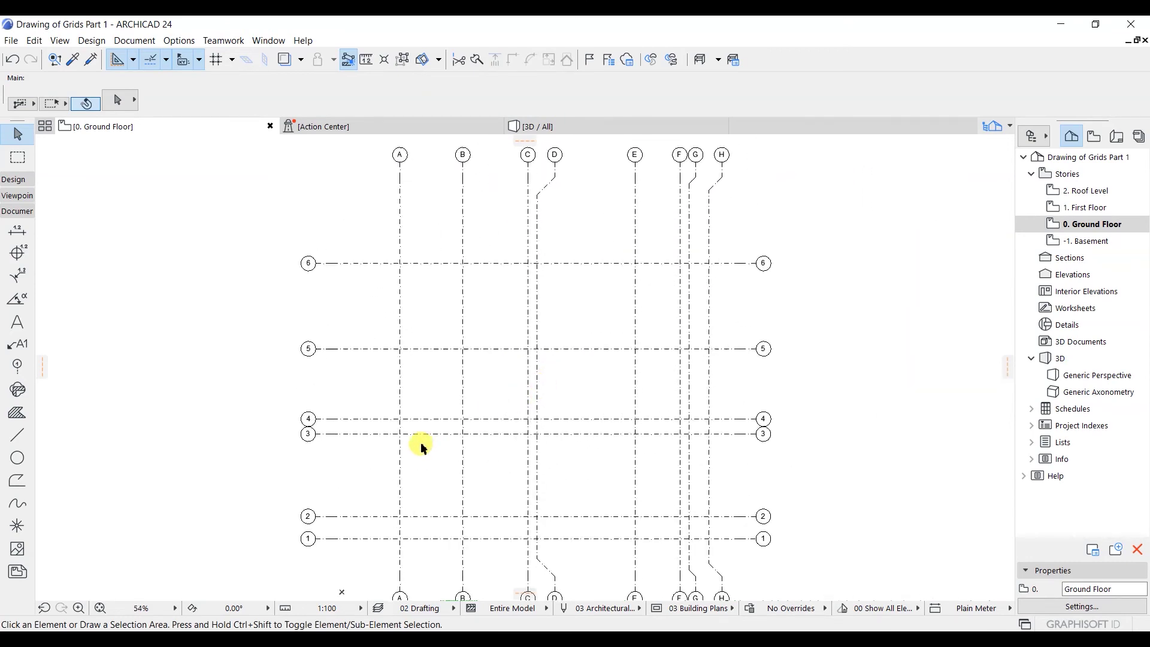
pyautogui.moveTo(421, 444)
pyautogui.mouseDown(button='middle')
pyautogui.moveTo(418, 374)
pyautogui.moveTo(406, 385)
pyautogui.mouseUp(button='middle')
pyautogui.scroll(1, 522, 425)
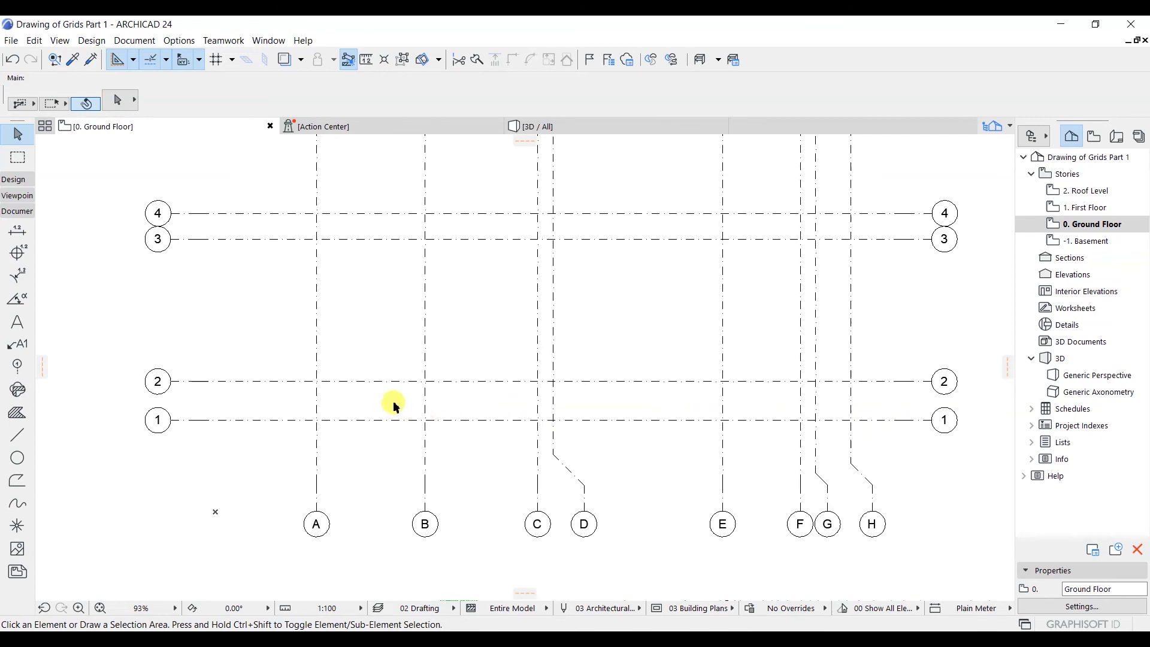
pyautogui.scroll(1, 393, 403)
pyautogui.scroll(2, 313, 413)
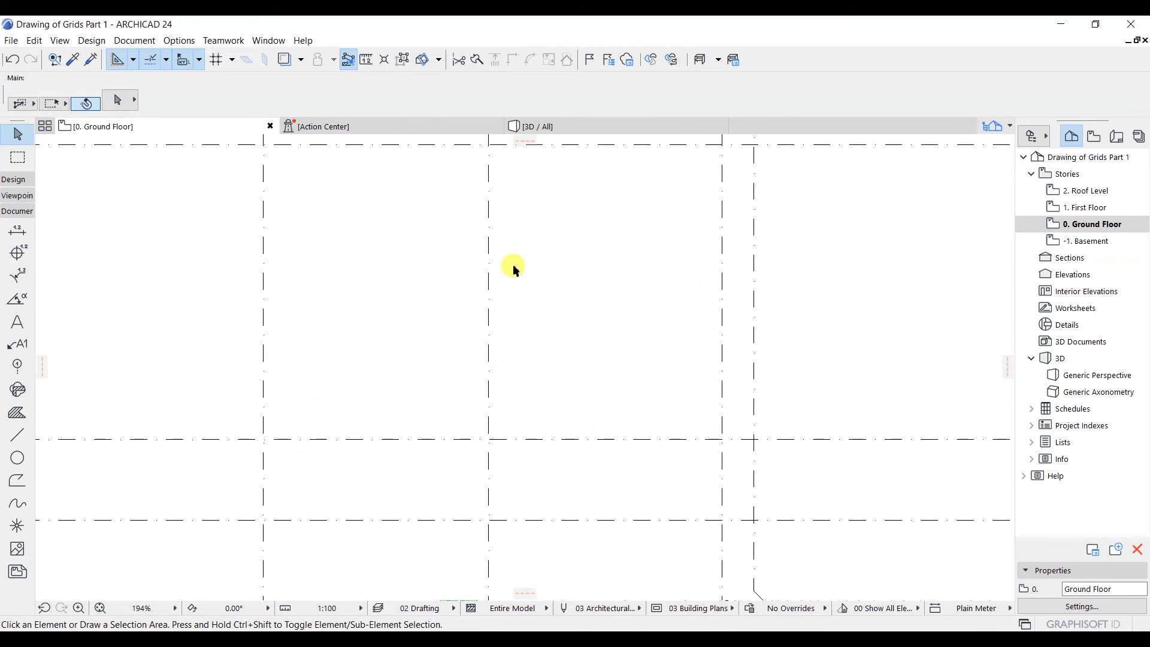
pyautogui.scroll(-3, 507, 250)
pyautogui.moveTo(507, 250); pyautogui.dragTo(470, 336, button='middle')
pyautogui.moveTo(560, 143); pyautogui.dragTo(488, 331, button='middle')
pyautogui.moveTo(506, 282); pyautogui.dragTo(489, 345, button='middle')
pyautogui.moveTo(496, 234); pyautogui.dragTo(485, 305, button='middle')
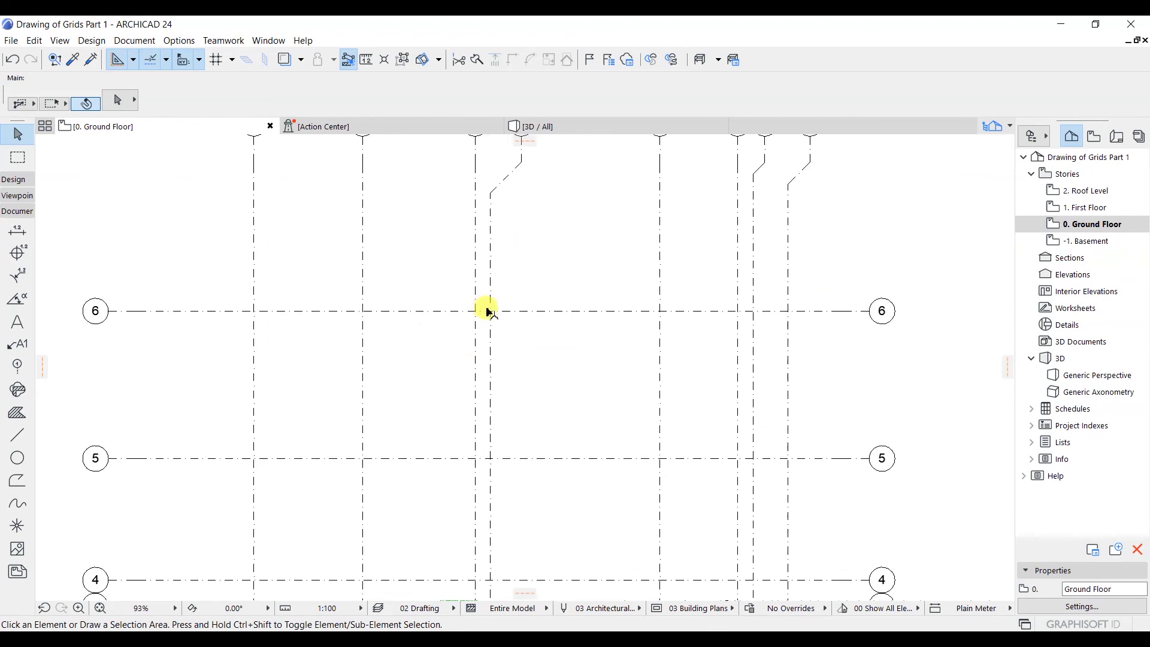
pyautogui.scroll(-1, 492, 279)
pyautogui.scroll(-1, 492, 252)
pyautogui.scroll(-1, 488, 236)
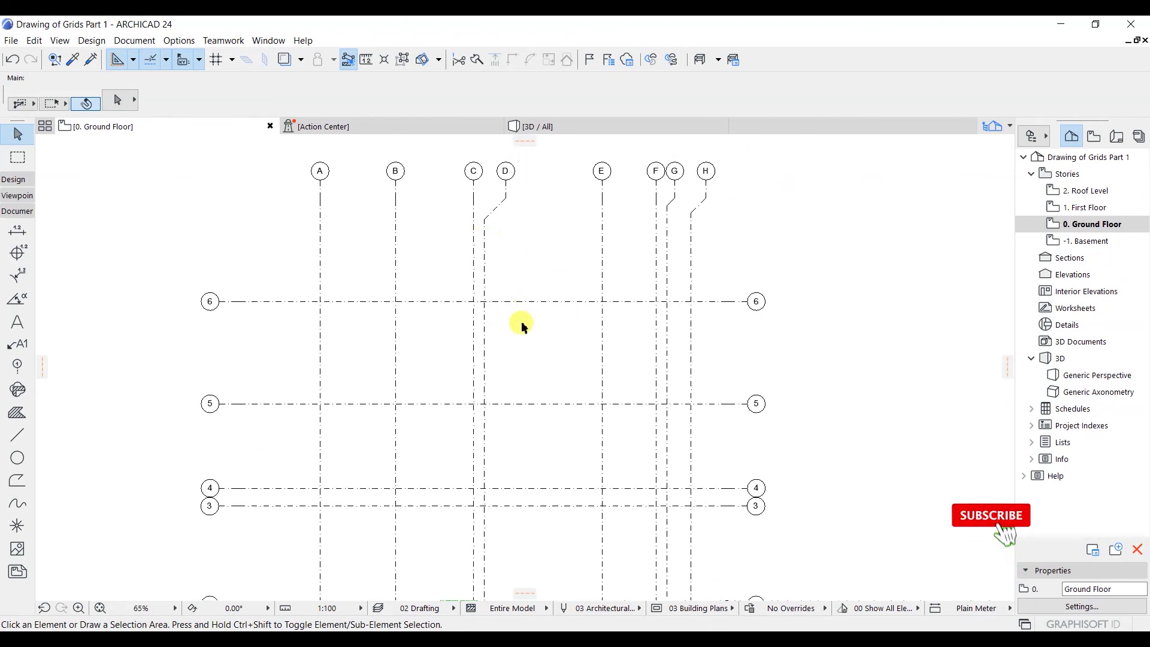
pyautogui.scroll(-1, 511, 365)
pyautogui.moveTo(483, 303); pyautogui.dragTo(470, 344, button='middle')
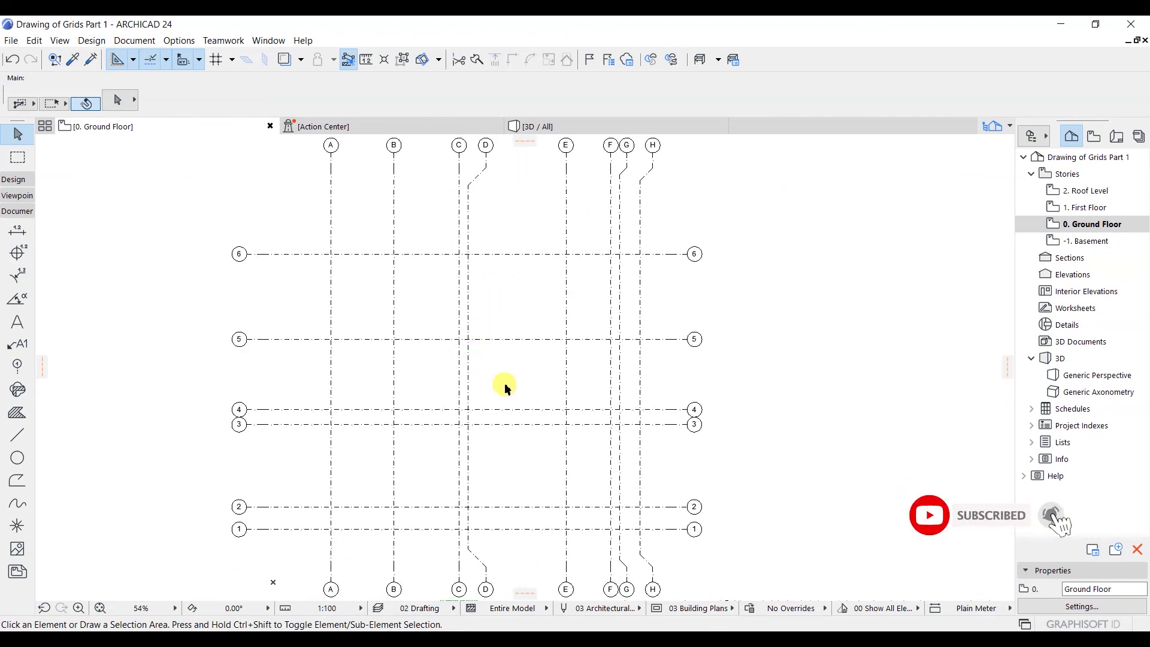
pyautogui.moveTo(507, 385)
pyautogui.mouseDown(button='middle')
pyautogui.moveTo(507, 375)
pyautogui.moveTo(470, 367)
pyautogui.mouseUp(button='middle')
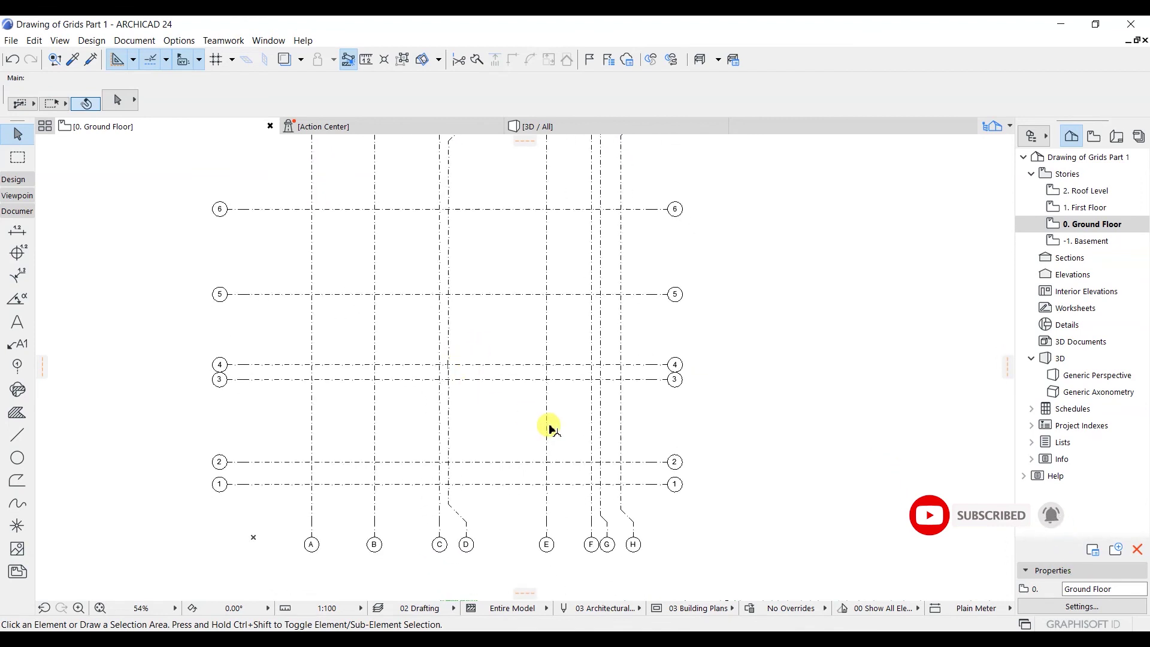